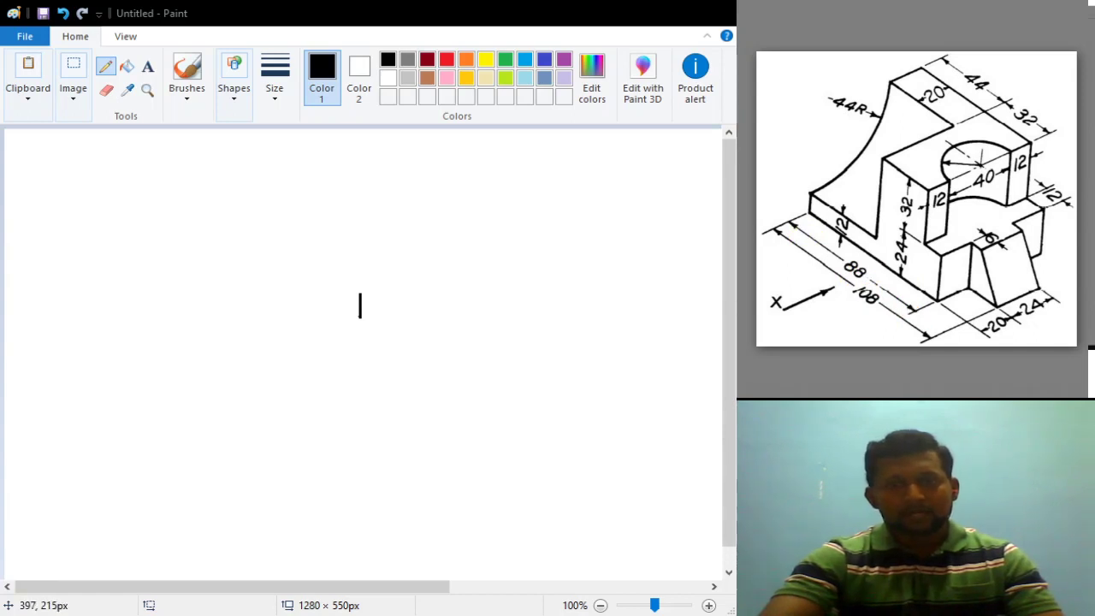
Step: Draw the front view's long base line and, at its far end, a wedge with a short flat top and a sloping side
{"action": "left_click_drag", "start_coordinate": [360, 319], "coordinate": [572, 315]}
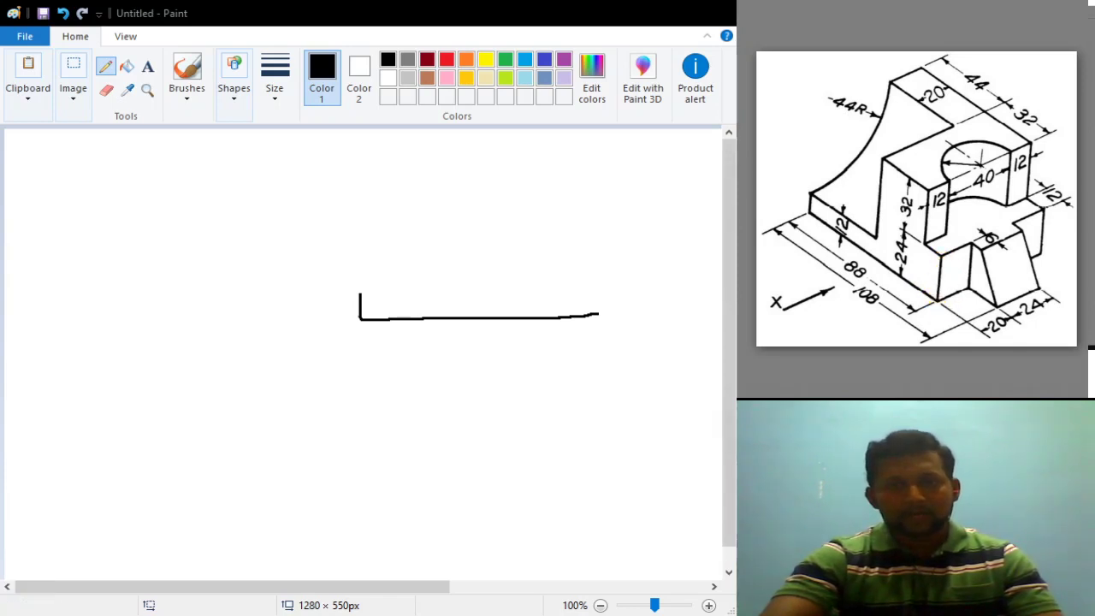
{"action": "left_click_drag", "start_coordinate": [598, 309], "coordinate": [595, 258]}
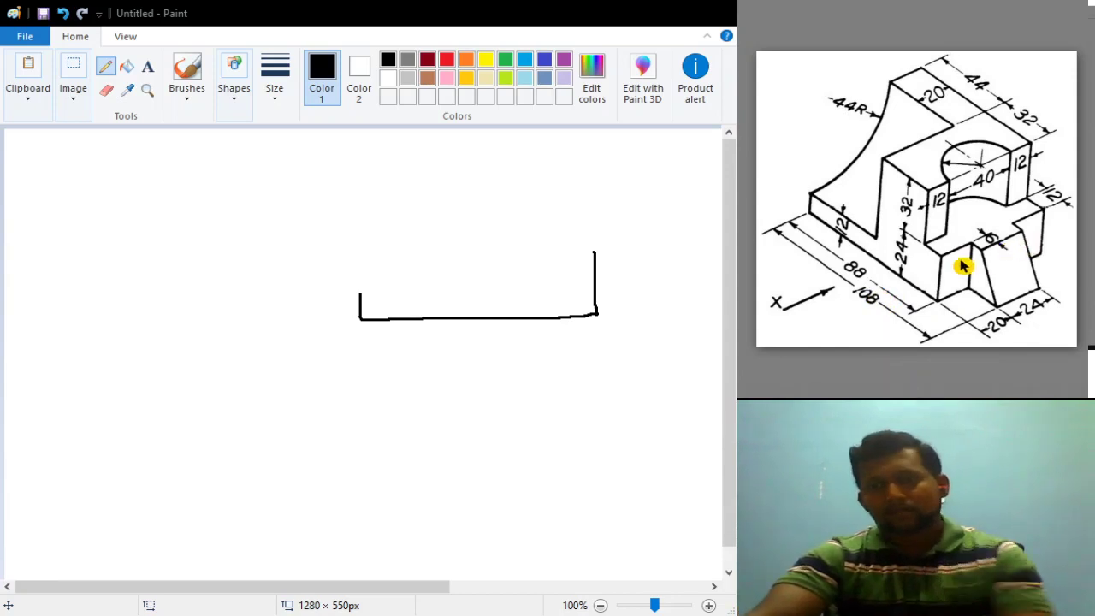
{"action": "left_click_drag", "start_coordinate": [590, 253], "coordinate": [597, 252]}
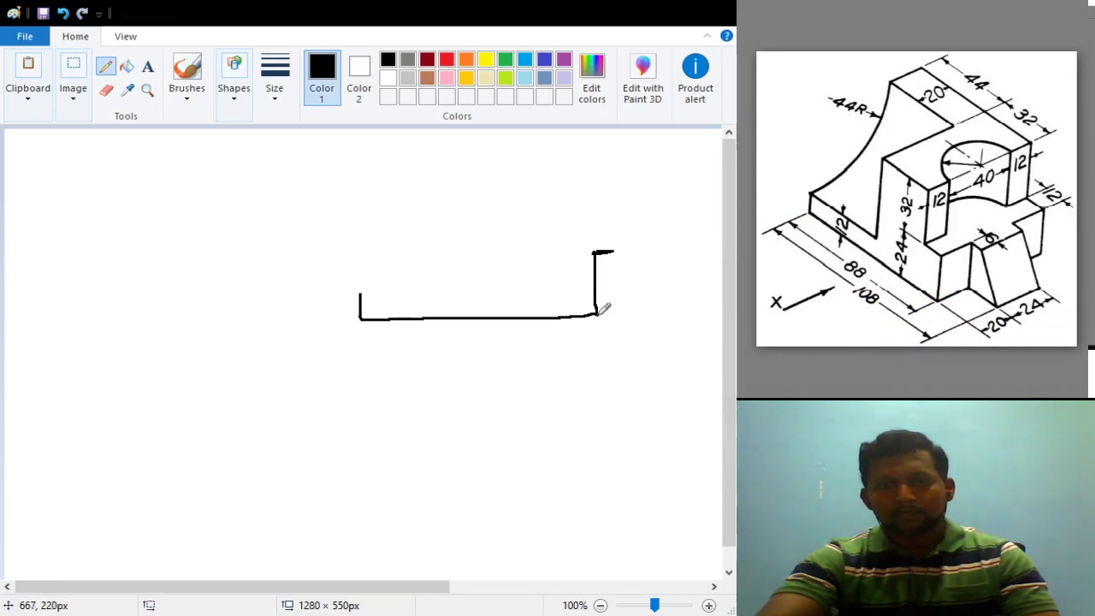
{"action": "left_click_drag", "start_coordinate": [611, 315], "coordinate": [669, 314]}
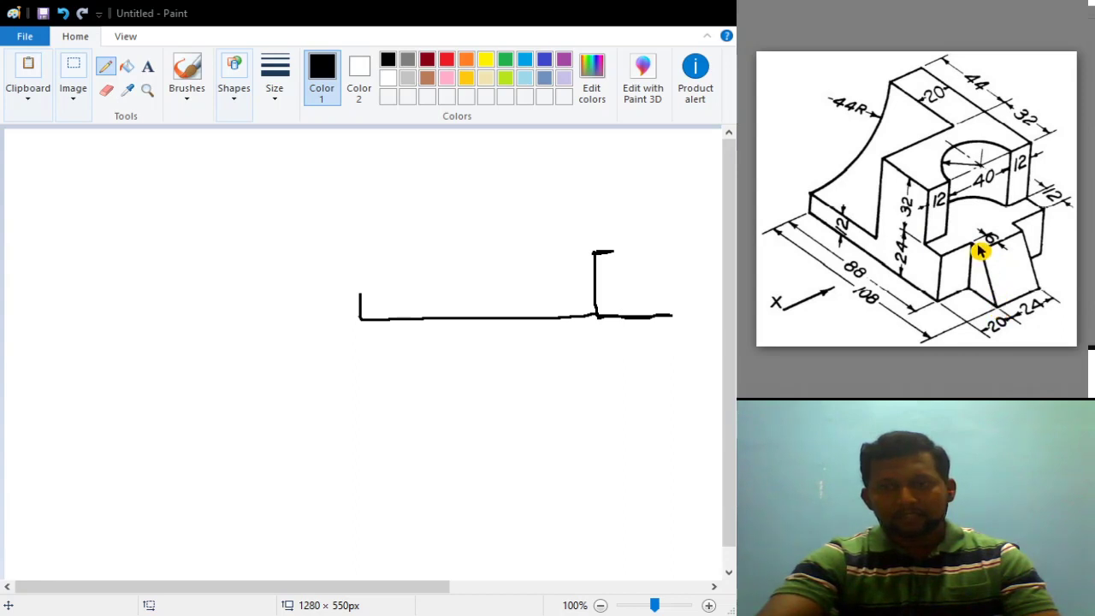
{"action": "left_click_drag", "start_coordinate": [613, 253], "coordinate": [674, 312]}
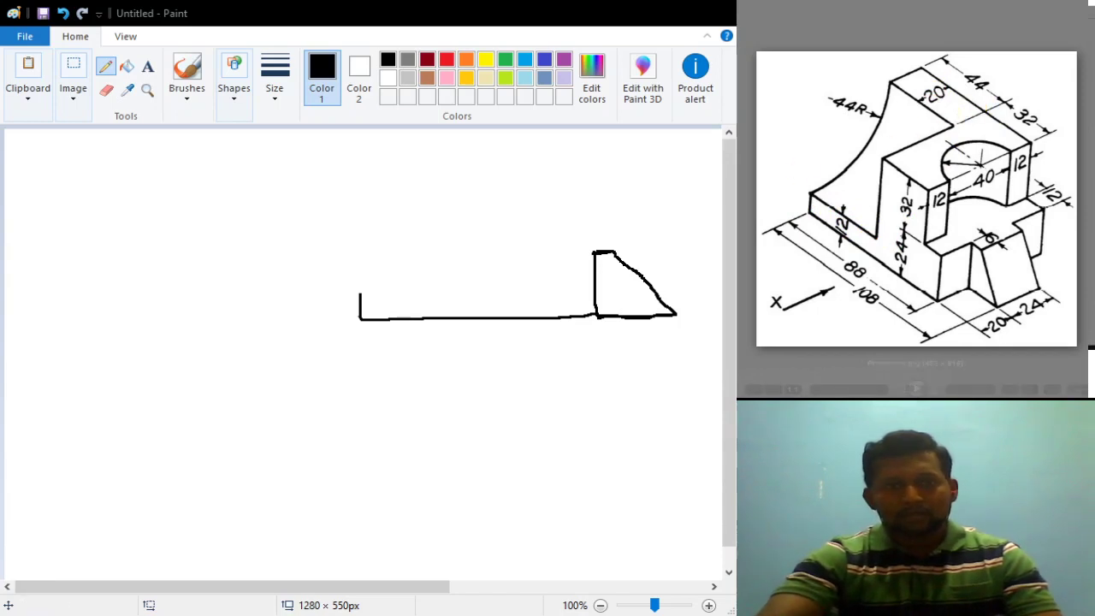
Step: Draw the top edge of the base plate in the front view and the tall rectangular block outline above it
{"action": "left_click_drag", "start_coordinate": [365, 293], "coordinate": [417, 292]}
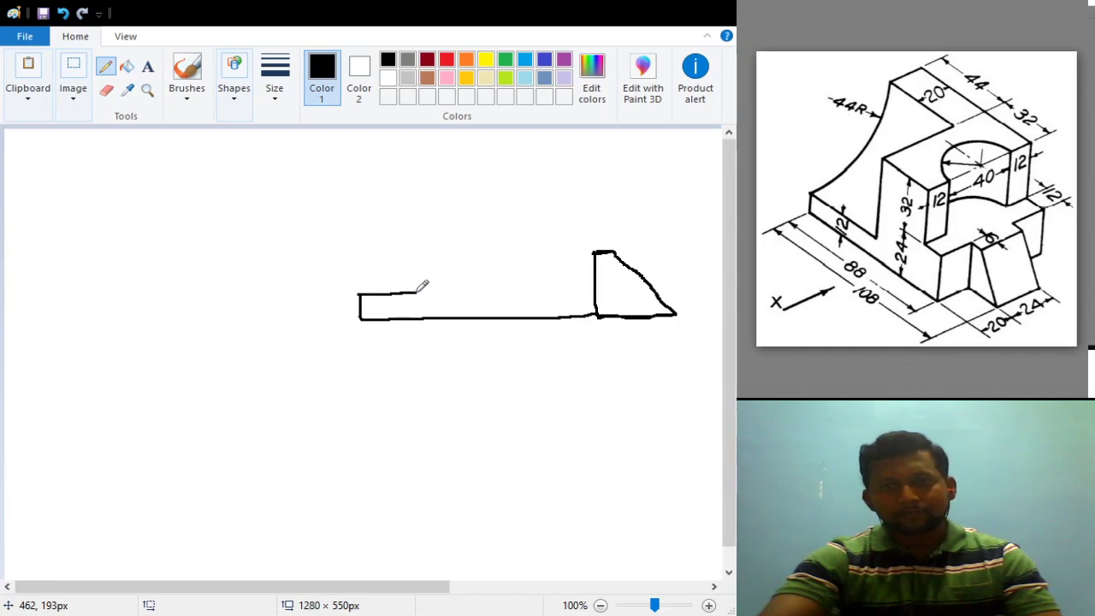
{"action": "left_click_drag", "start_coordinate": [417, 292], "coordinate": [453, 291]}
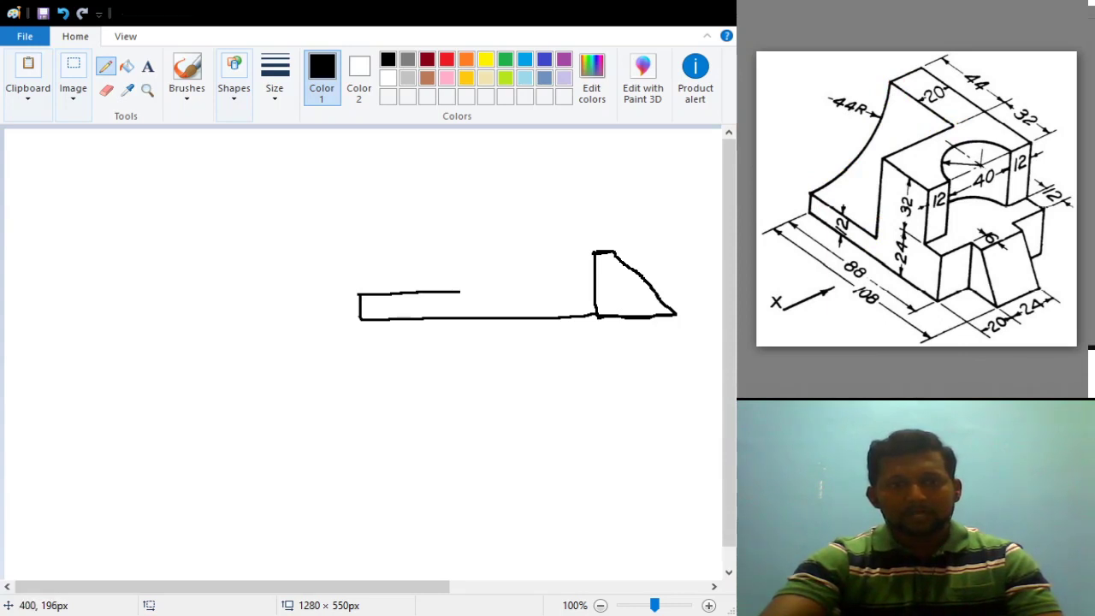
{"action": "left_click_drag", "start_coordinate": [360, 268], "coordinate": [360, 196]}
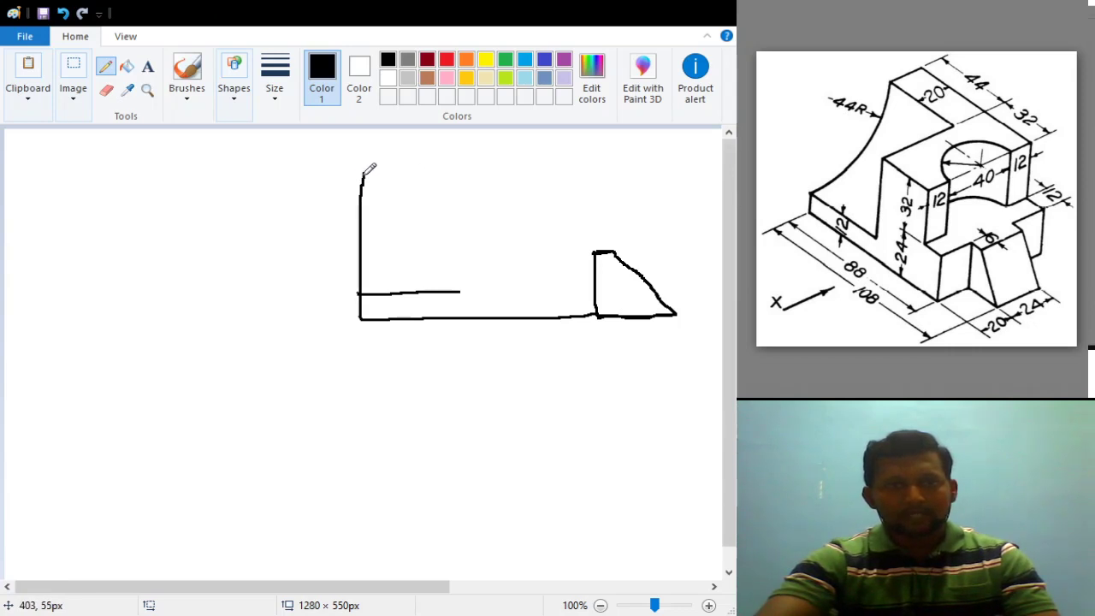
{"action": "left_click_drag", "start_coordinate": [374, 172], "coordinate": [435, 170]}
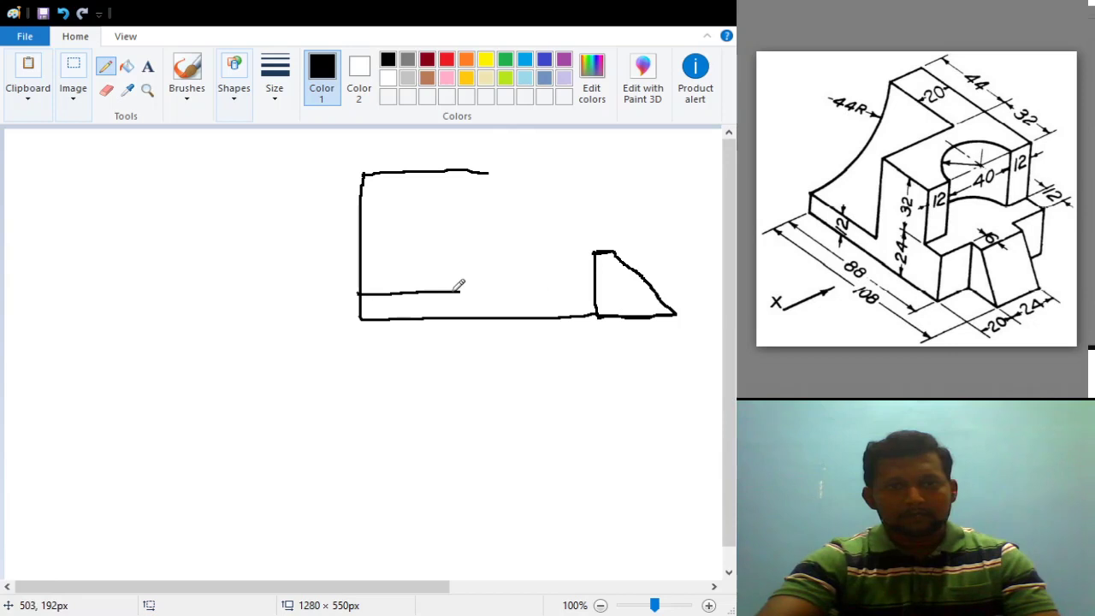
{"action": "left_click_drag", "start_coordinate": [493, 167], "coordinate": [496, 265]}
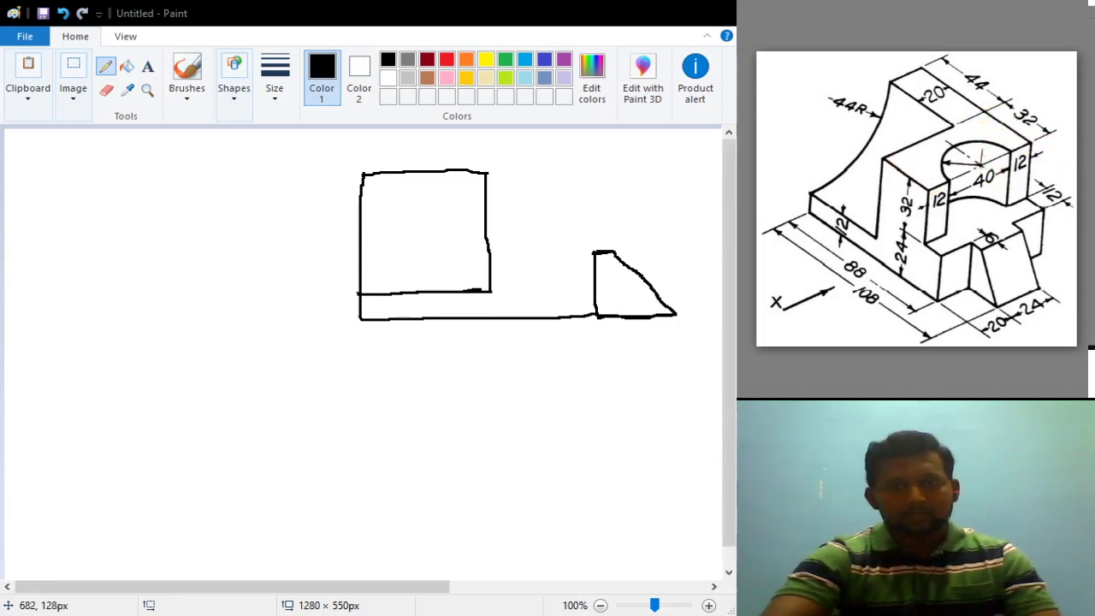
Step: Draw the stepped upright between the rectangular block and the wedge, with dashed hidden lines for the semicircular recess
{"action": "mouse_move", "coordinate": [484, 172]}
{"action": "left_mouse_down"}
{"action": "mouse_move", "coordinate": [541, 170]}
{"action": "mouse_move", "coordinate": [512, 172]}
{"action": "left_mouse_up"}
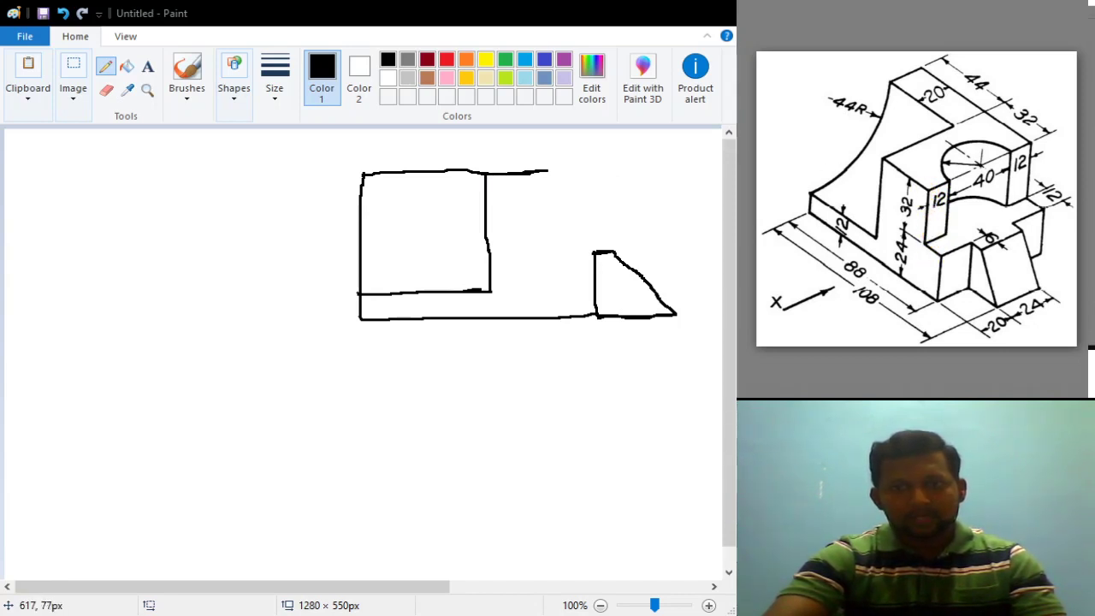
{"action": "left_click_drag", "start_coordinate": [547, 170], "coordinate": [555, 237]}
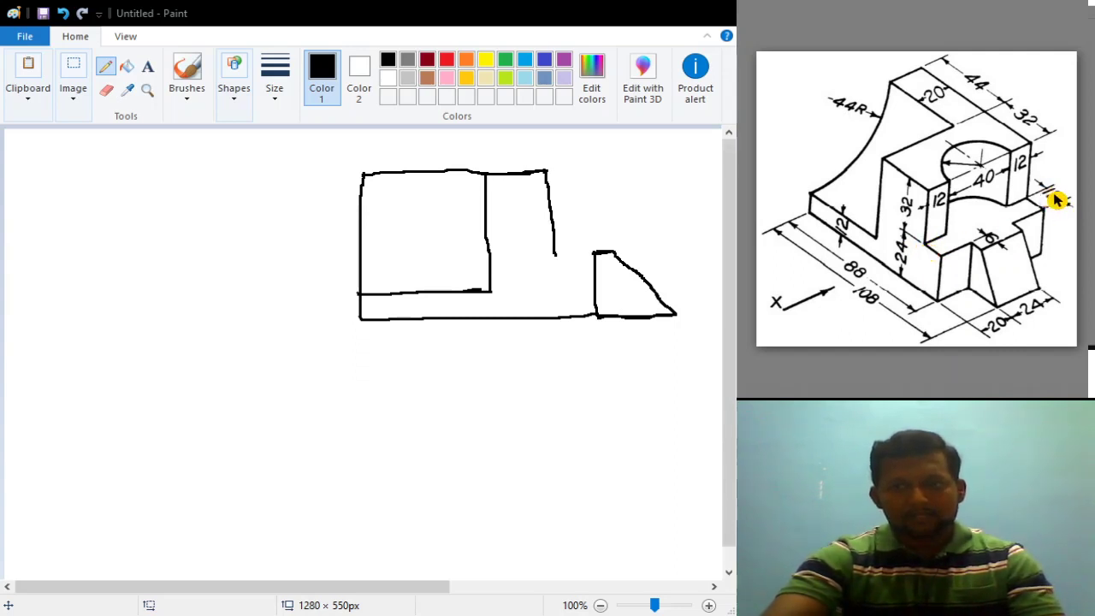
{"action": "left_click_drag", "start_coordinate": [558, 253], "coordinate": [597, 253]}
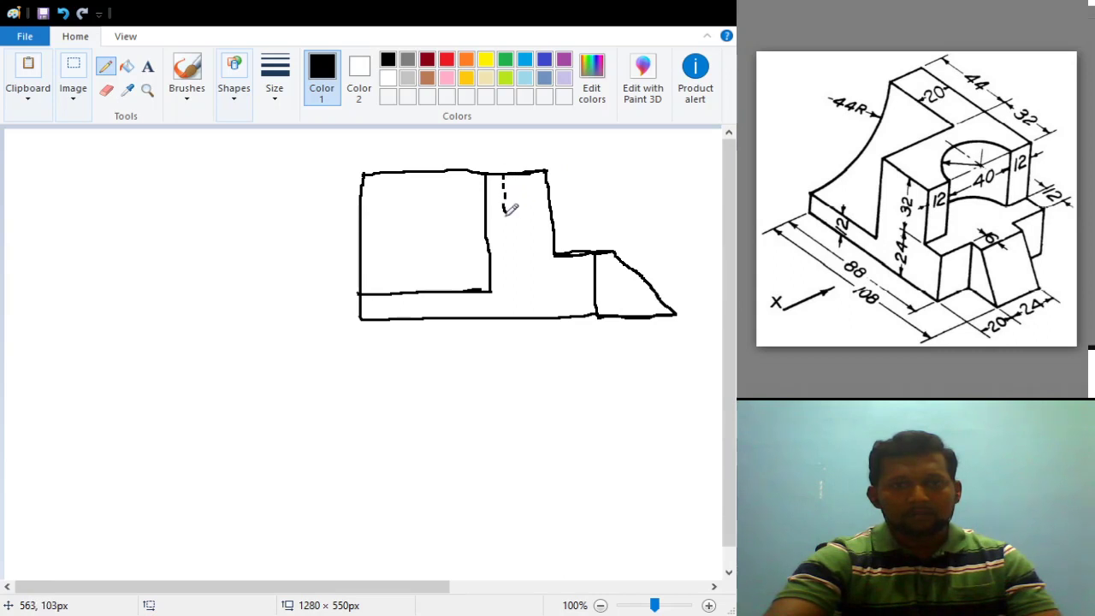
{"action": "left_click_drag", "start_coordinate": [505, 219], "coordinate": [506, 255]}
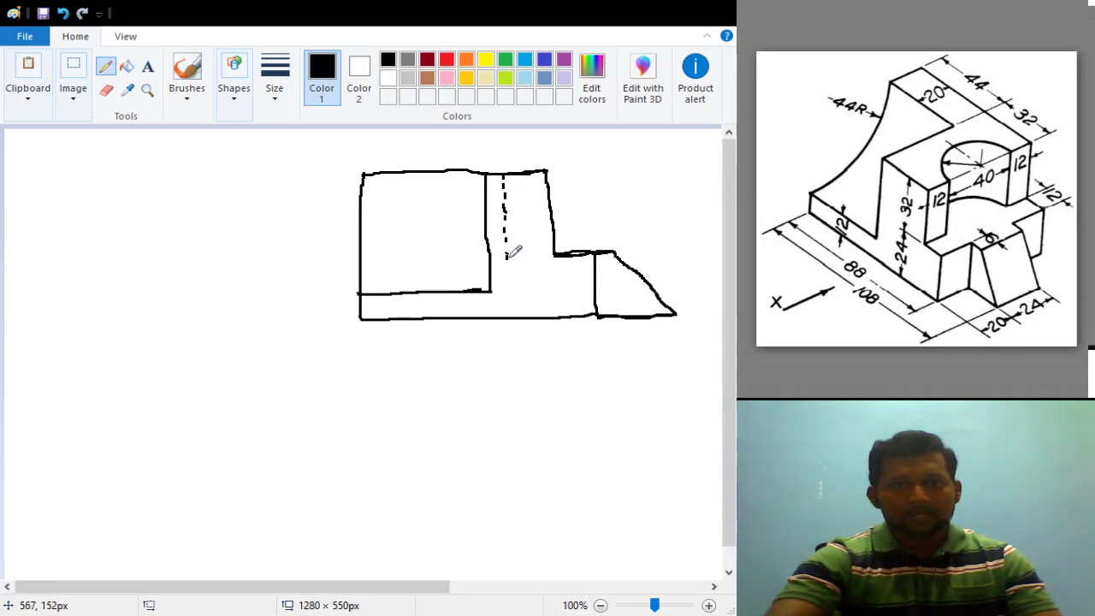
{"action": "left_click_drag", "start_coordinate": [525, 256], "coordinate": [549, 255]}
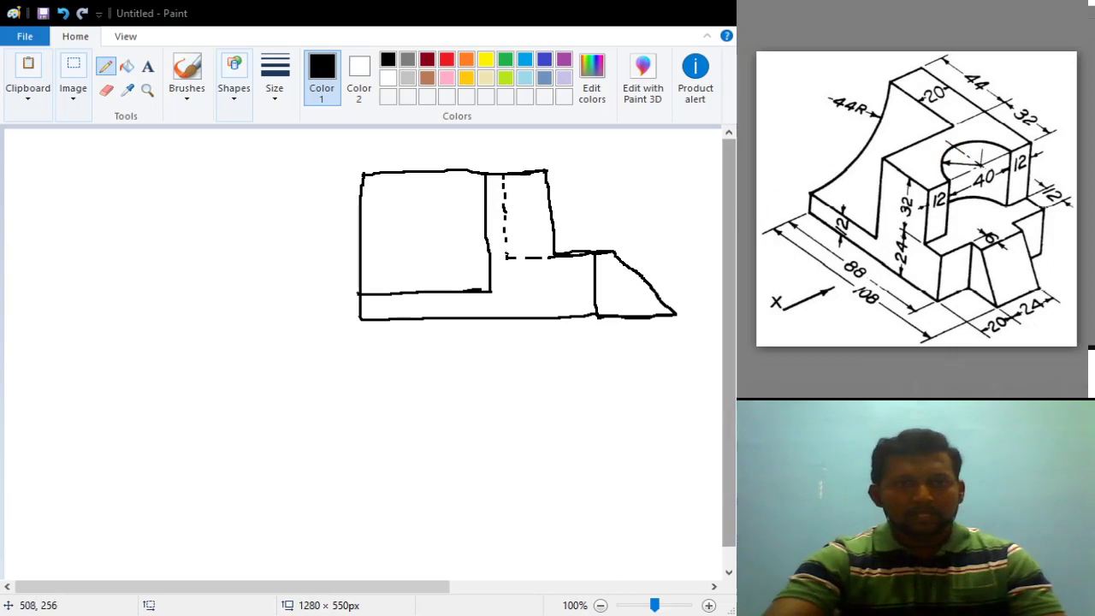
Step: Switch to a thin pencil line and draw vertical projection lines downward from the front view's corners and edges, up to the wedge's flat top
{"action": "left_click", "coordinate": [274, 83]}
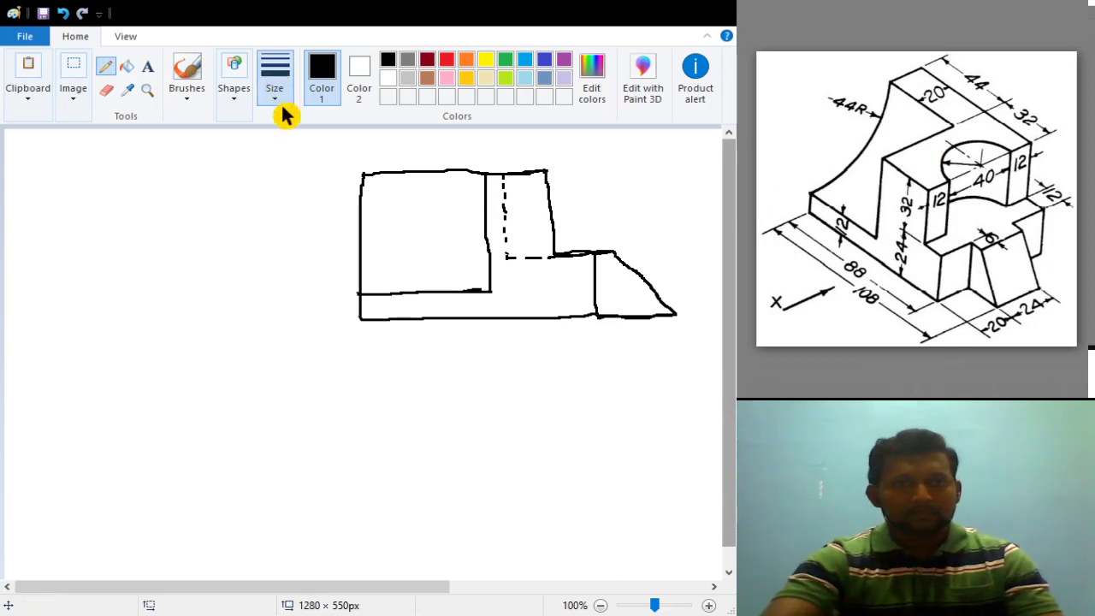
{"action": "left_click", "coordinate": [303, 133]}
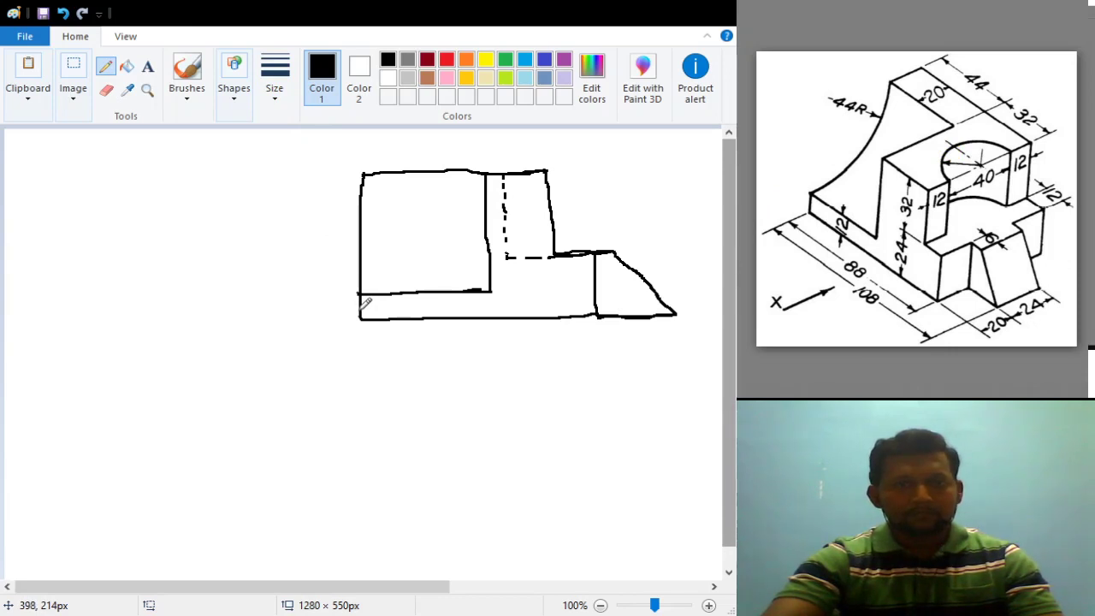
{"action": "left_click_drag", "start_coordinate": [361, 320], "coordinate": [365, 580]}
{"action": "left_click_drag", "start_coordinate": [492, 295], "coordinate": [496, 580]}
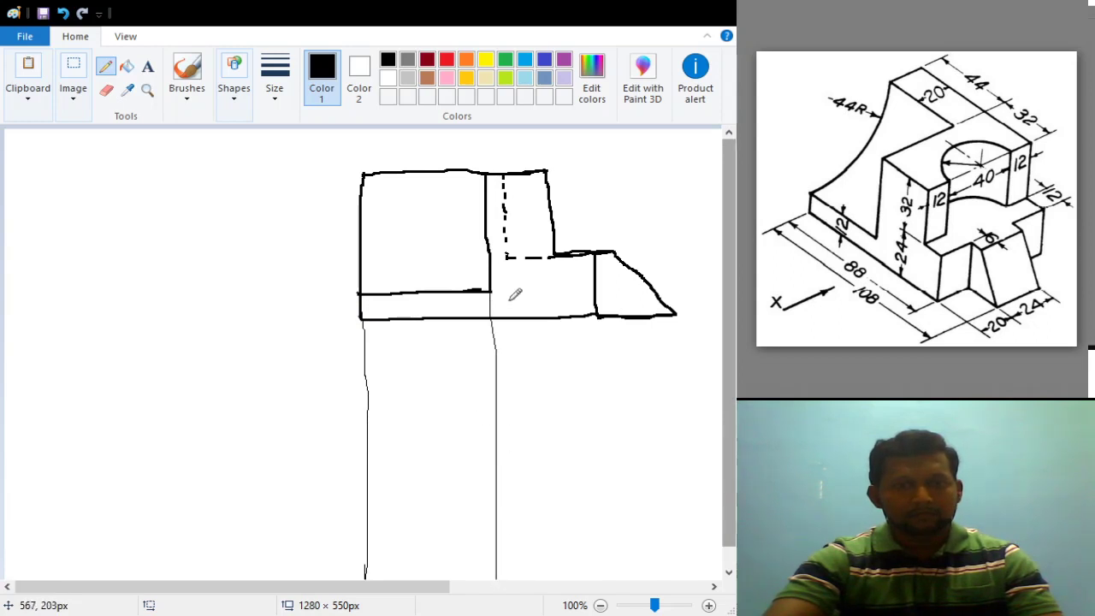
{"action": "left_click_drag", "start_coordinate": [510, 280], "coordinate": [516, 356]}
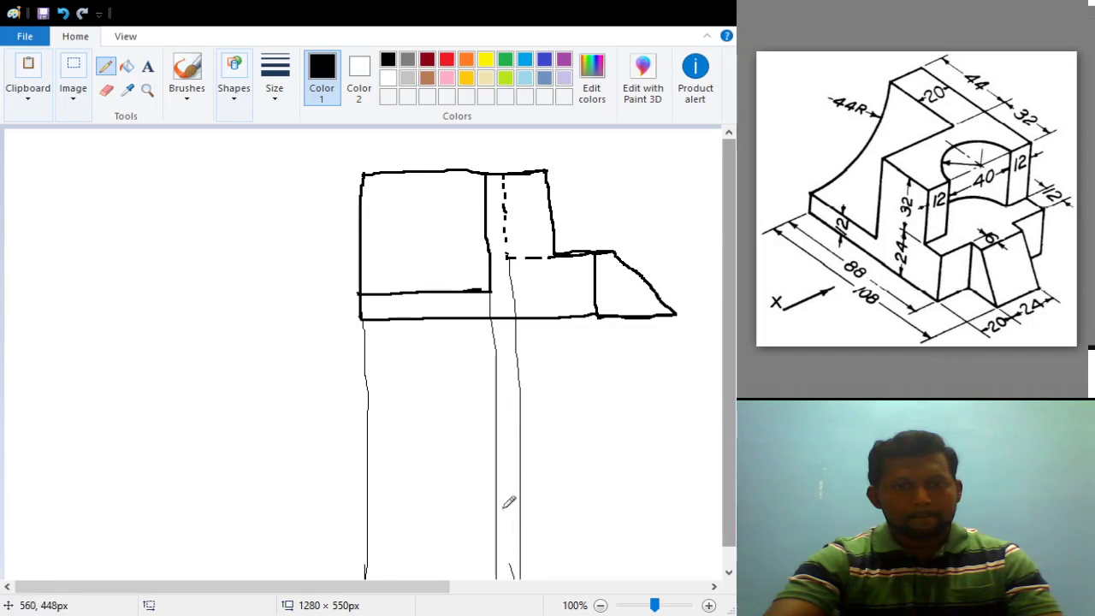
{"action": "left_click_drag", "start_coordinate": [556, 256], "coordinate": [554, 486]}
{"action": "left_click_drag", "start_coordinate": [560, 546], "coordinate": [573, 568]}
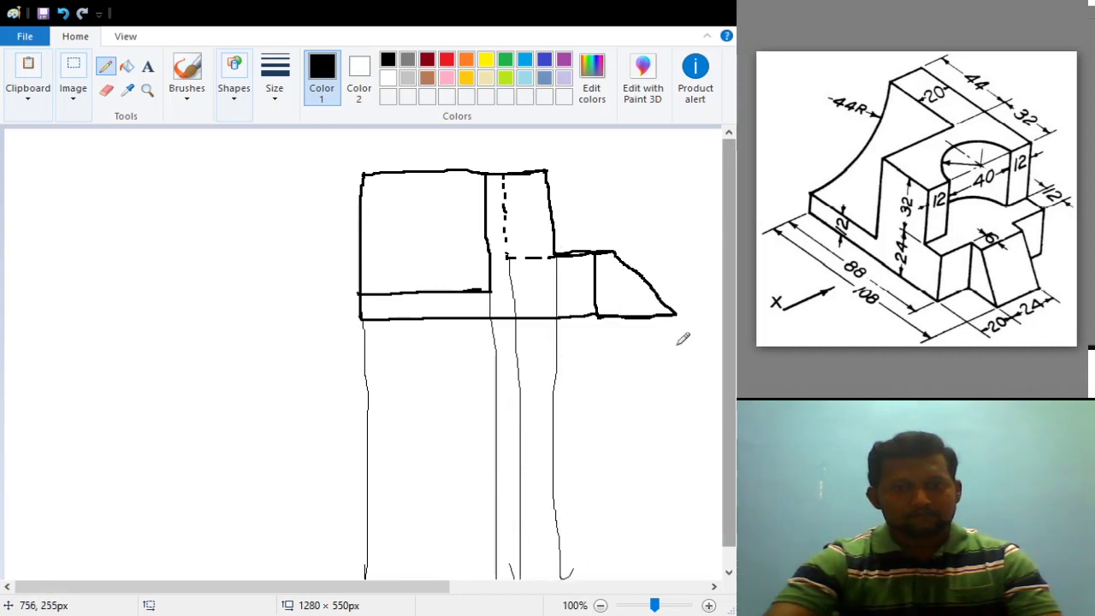
{"action": "left_click_drag", "start_coordinate": [596, 320], "coordinate": [601, 579]}
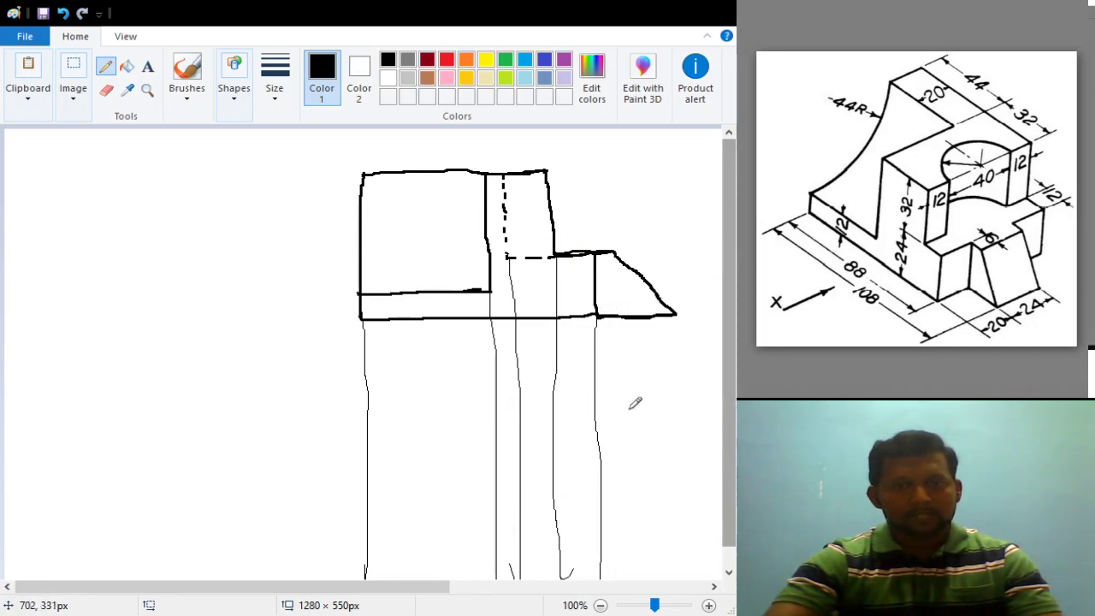
{"action": "left_click_drag", "start_coordinate": [615, 252], "coordinate": [618, 364]}
{"action": "left_click_drag", "start_coordinate": [619, 422], "coordinate": [620, 464]}
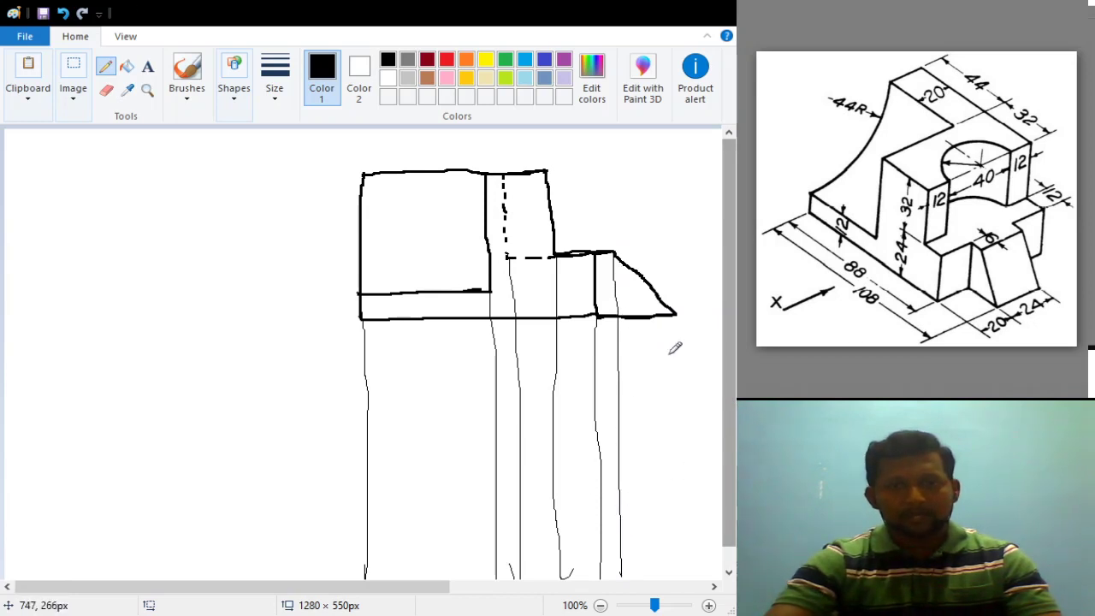
Step: Draw the projection line down from the wedge's outer corner, erasing its slanted lower part and redrawing it vertically
{"action": "left_click_drag", "start_coordinate": [675, 315], "coordinate": [662, 473]}
{"action": "left_click", "coordinate": [106, 91]}
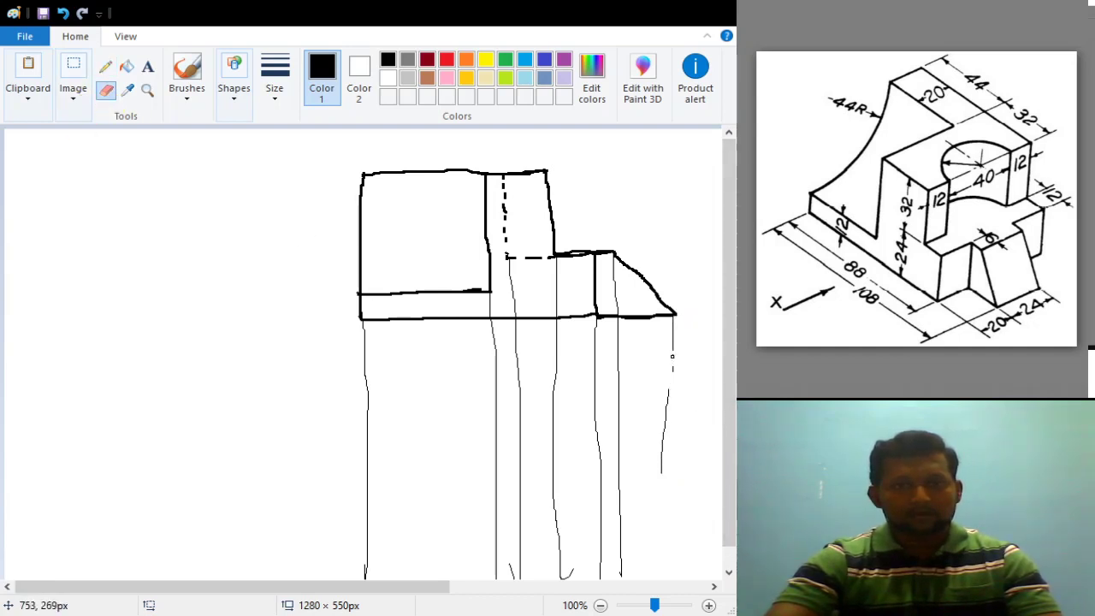
{"action": "mouse_move", "coordinate": [675, 377]}
{"action": "left_mouse_down"}
{"action": "mouse_move", "coordinate": [660, 413]}
{"action": "mouse_move", "coordinate": [670, 397]}
{"action": "mouse_move", "coordinate": [663, 426]}
{"action": "mouse_move", "coordinate": [671, 410]}
{"action": "mouse_move", "coordinate": [668, 456]}
{"action": "left_mouse_up"}
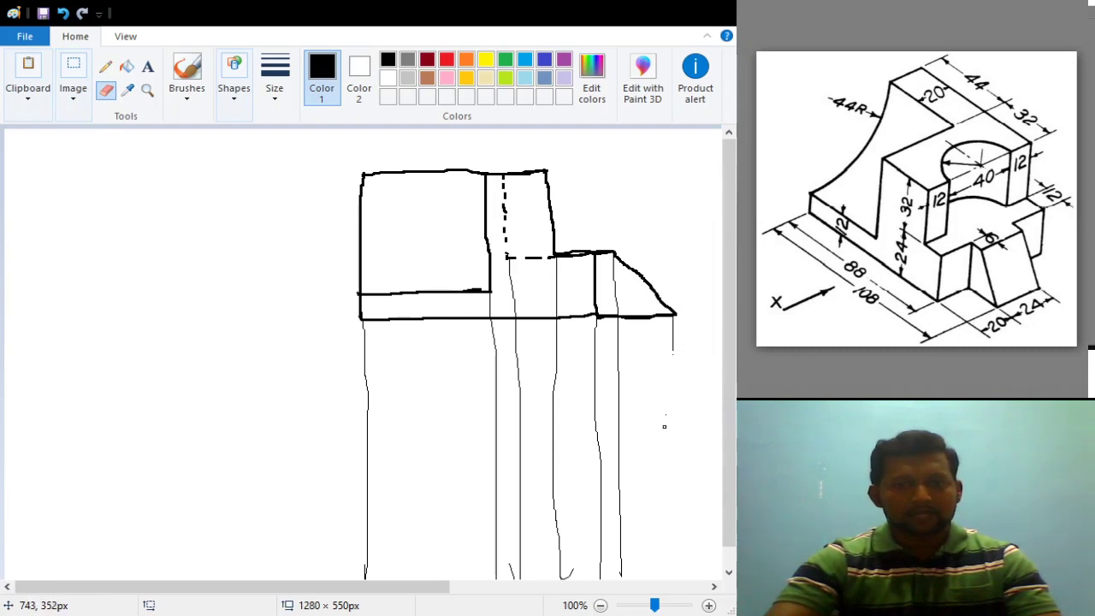
{"action": "left_click", "coordinate": [106, 67]}
{"action": "left_click_drag", "start_coordinate": [674, 318], "coordinate": [675, 467]}
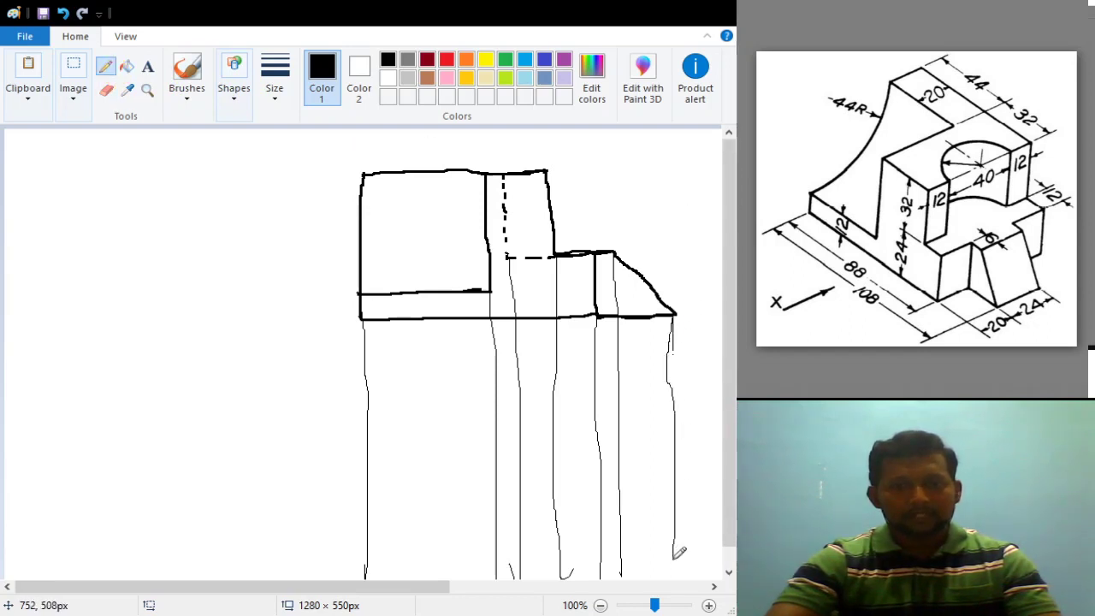
Step: Draw thin horizontal projection lines leftward from the front view's base, plate top, step level and top edge
{"action": "left_click_drag", "start_coordinate": [363, 322], "coordinate": [5, 310]}
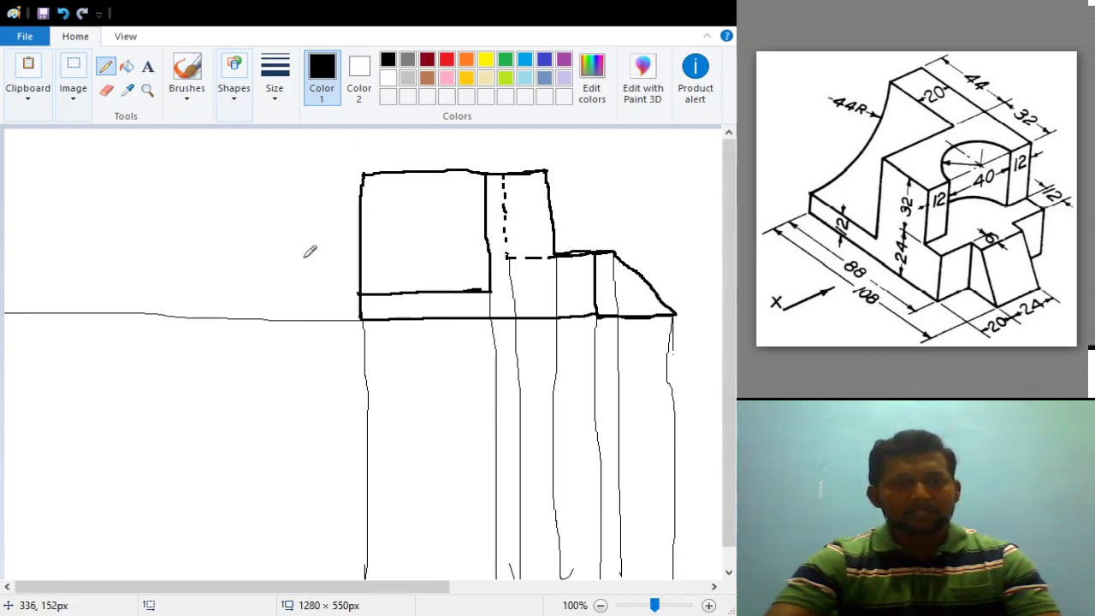
{"action": "left_click_drag", "start_coordinate": [361, 292], "coordinate": [13, 289]}
{"action": "left_click_drag", "start_coordinate": [505, 256], "coordinate": [363, 259]}
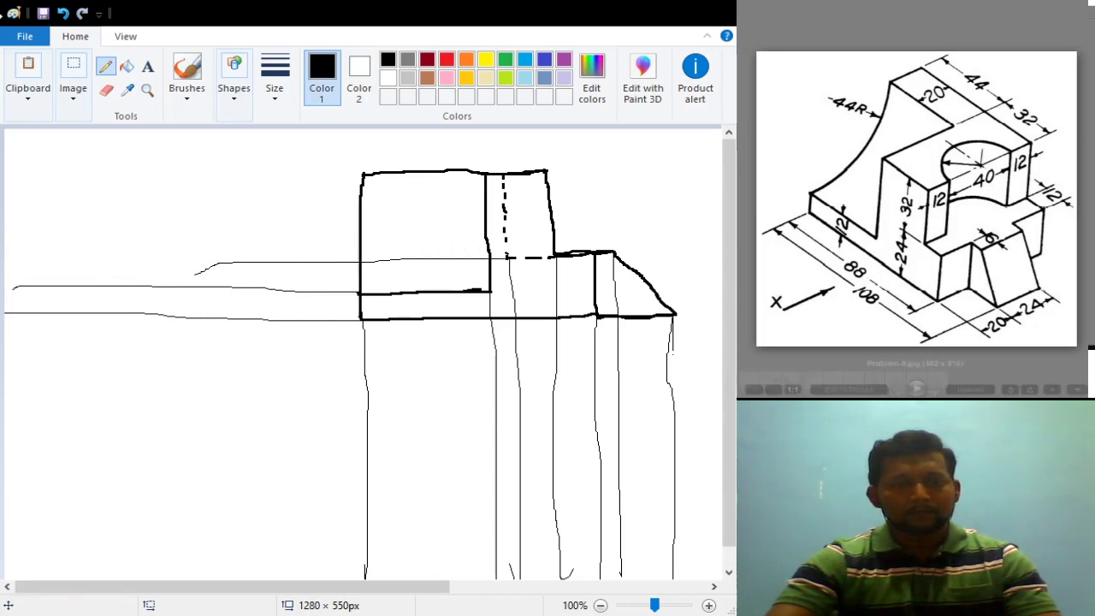
{"action": "left_click_drag", "start_coordinate": [209, 257], "coordinate": [12, 267]}
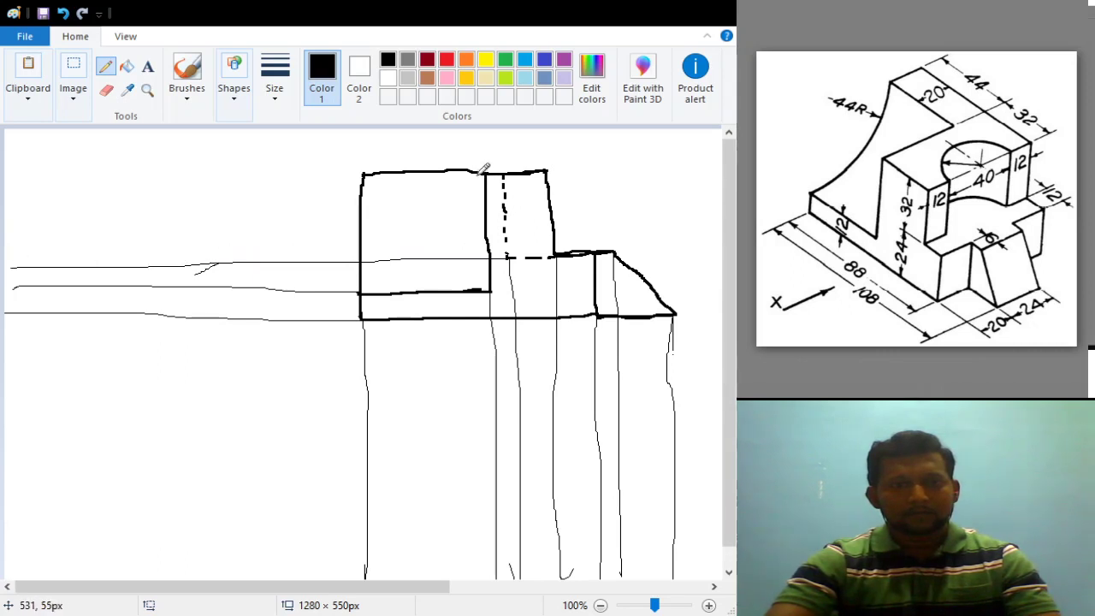
{"action": "left_click_drag", "start_coordinate": [368, 173], "coordinate": [34, 182]}
Step: Erase the stray marks beside the step-level projection line and at the lower ends of the vertical projection lines
{"action": "left_click", "coordinate": [105, 89]}
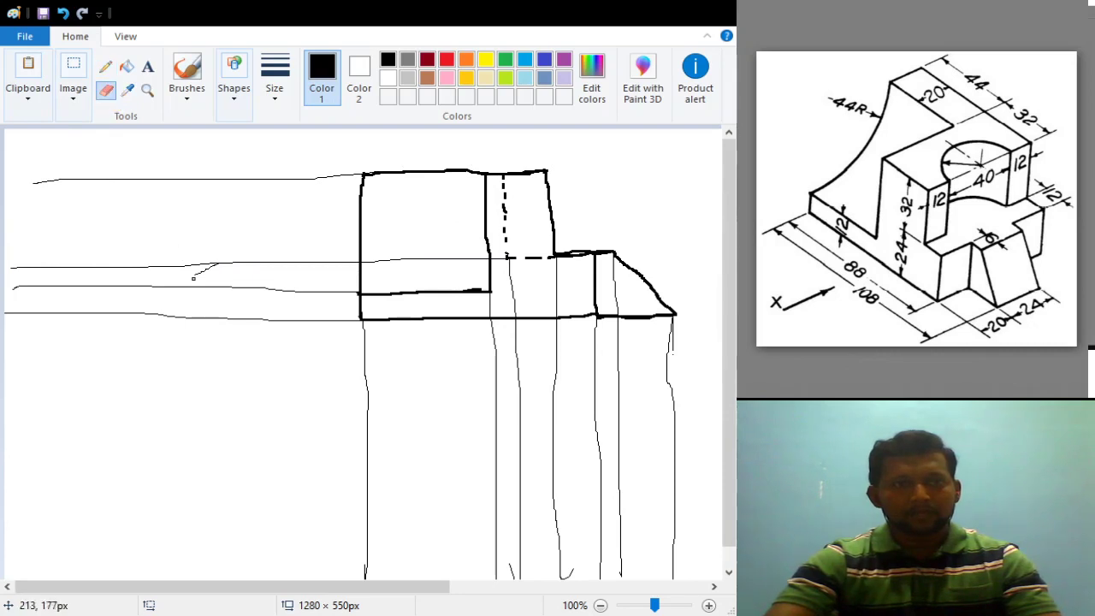
{"action": "left_click_drag", "start_coordinate": [190, 270], "coordinate": [205, 270]}
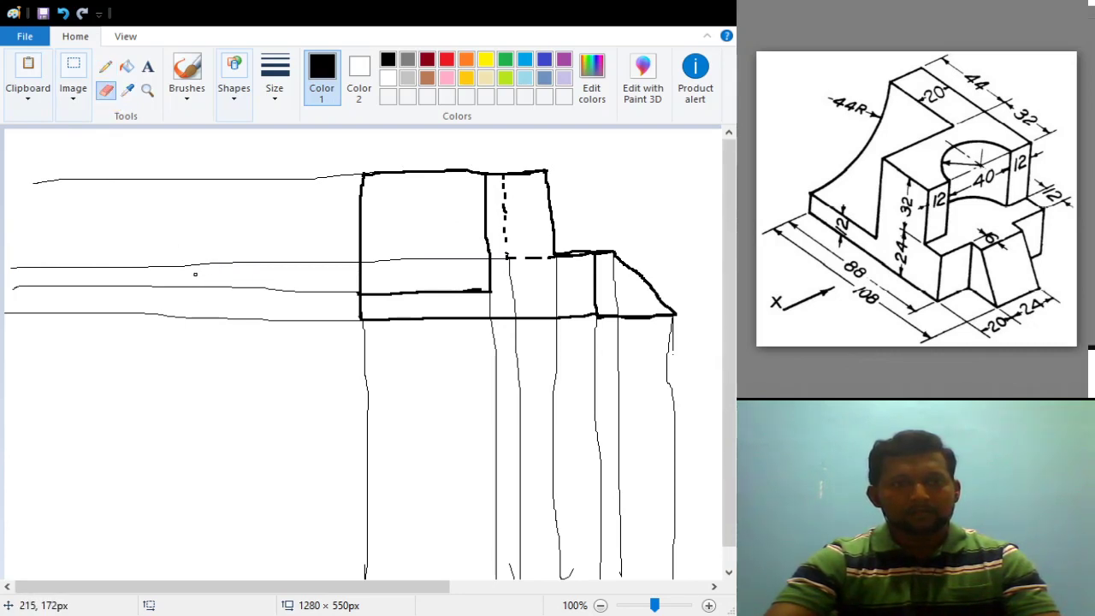
{"action": "left_click", "coordinate": [105, 67]}
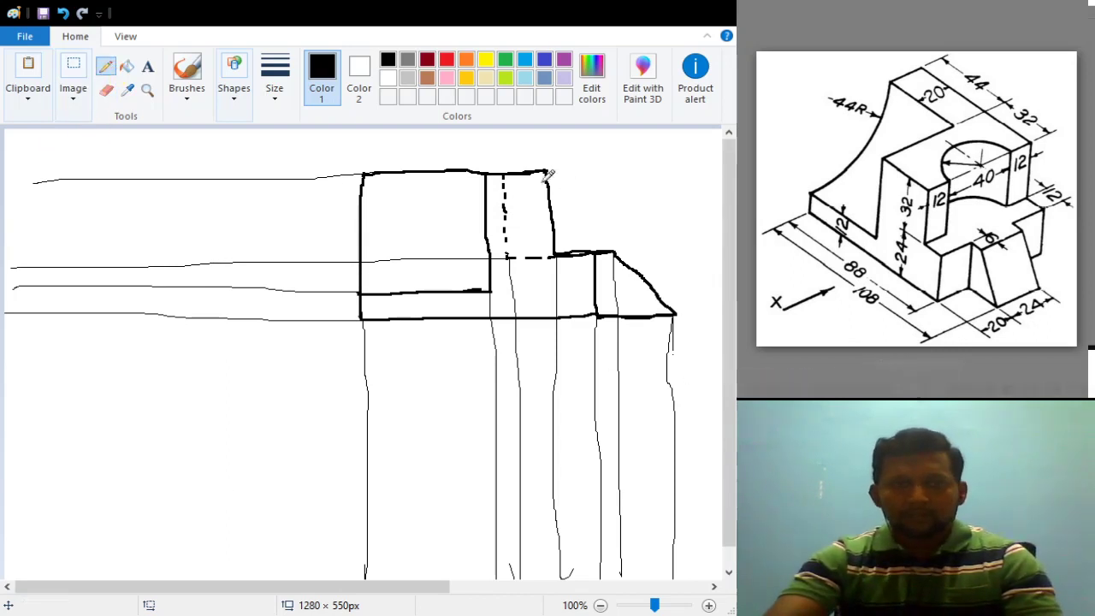
{"action": "left_click", "coordinate": [106, 90]}
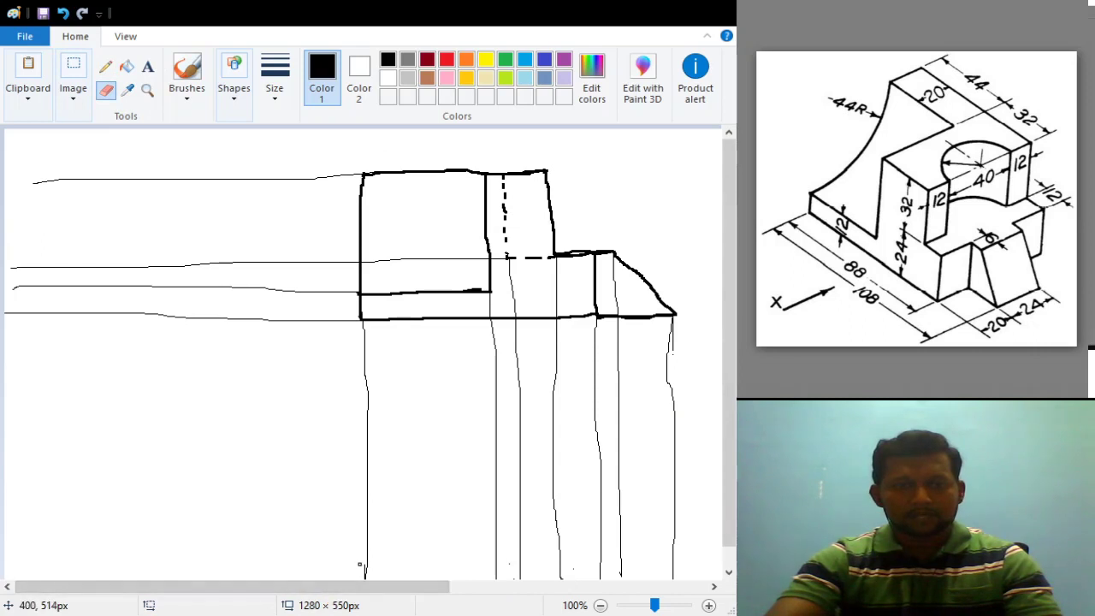
Step: Draw the upper block's L-shaped top view in thick pencil lines below the front view, with a semicircular recess in its right edge
{"action": "left_click", "coordinate": [105, 67]}
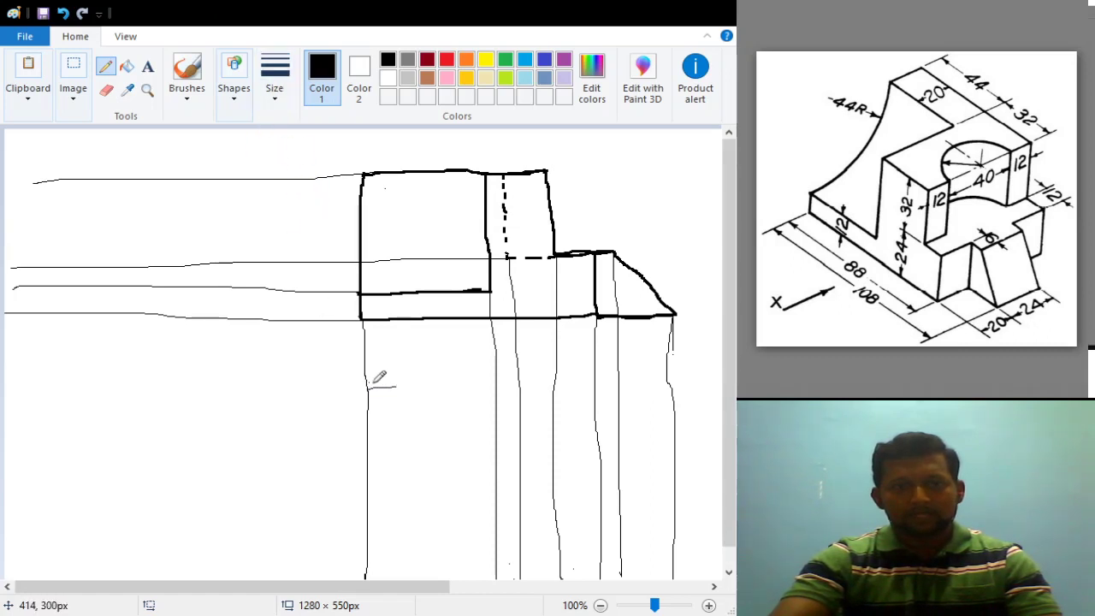
{"action": "left_click_drag", "start_coordinate": [380, 386], "coordinate": [415, 386]}
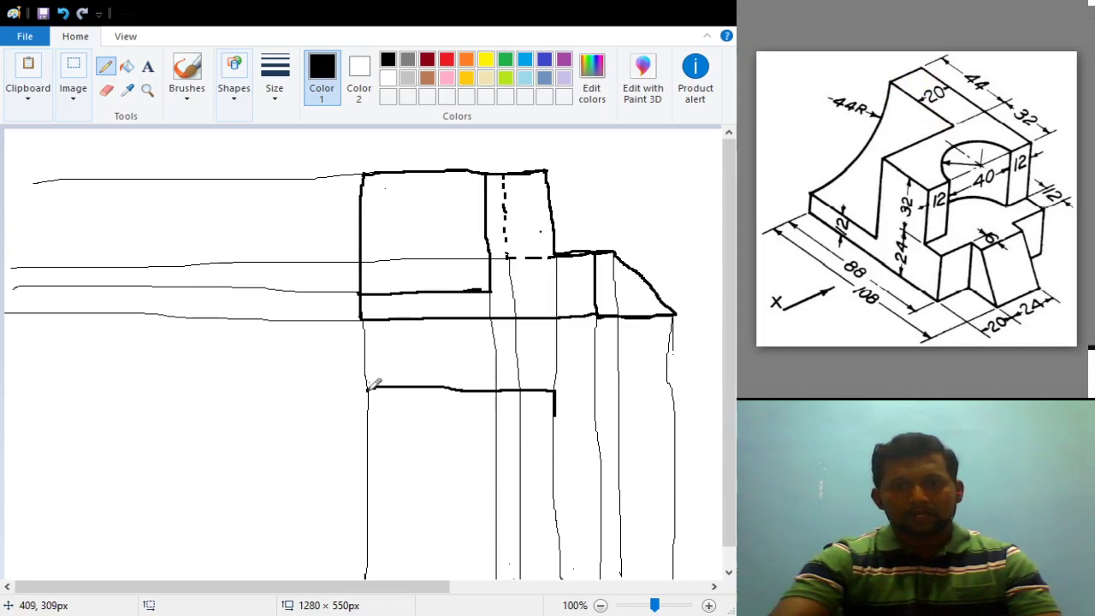
{"action": "left_click_drag", "start_coordinate": [370, 458], "coordinate": [371, 394]}
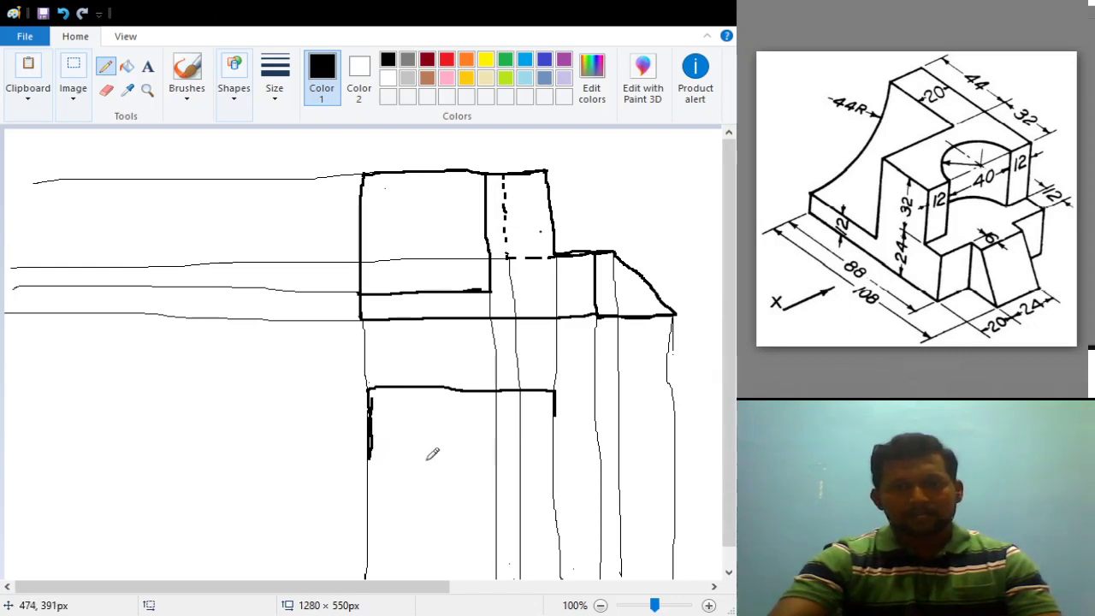
{"action": "left_click_drag", "start_coordinate": [370, 458], "coordinate": [492, 451]}
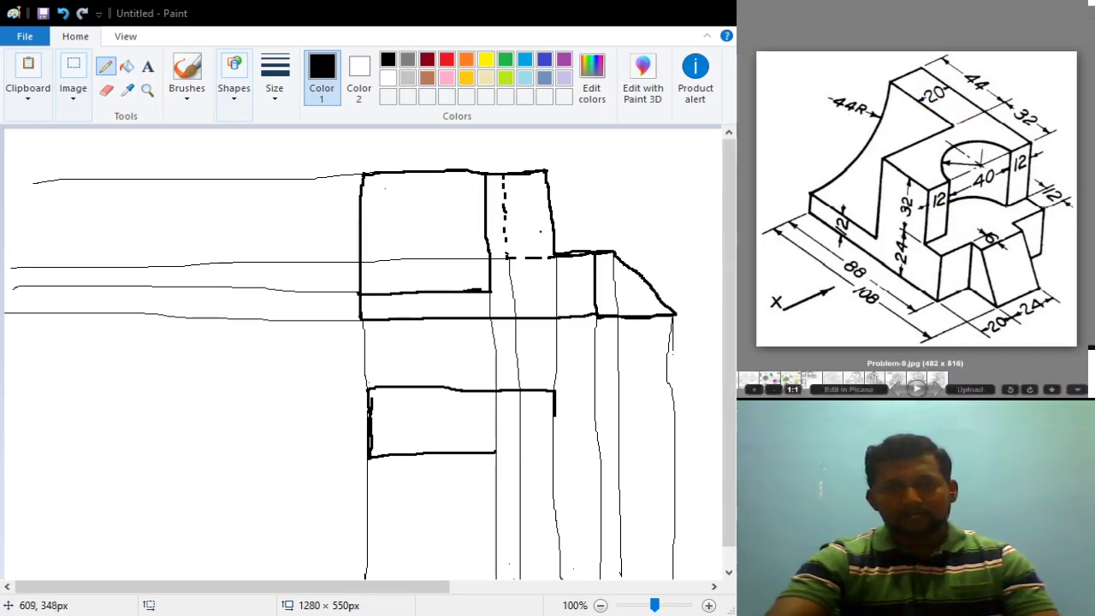
{"action": "left_click_drag", "start_coordinate": [492, 454], "coordinate": [499, 526]}
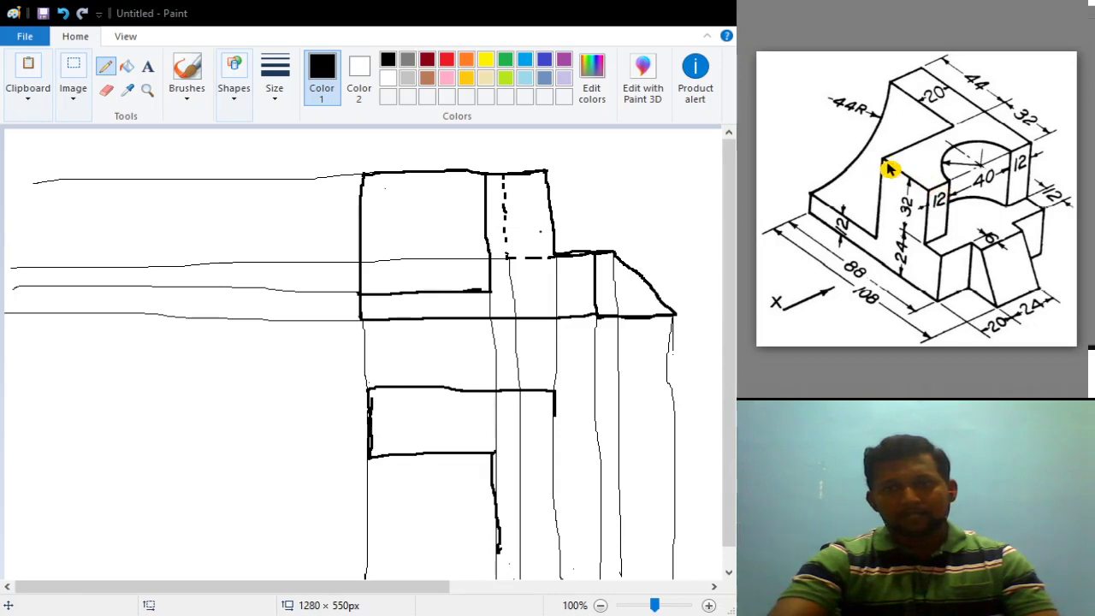
{"action": "left_click_drag", "start_coordinate": [497, 552], "coordinate": [561, 547]}
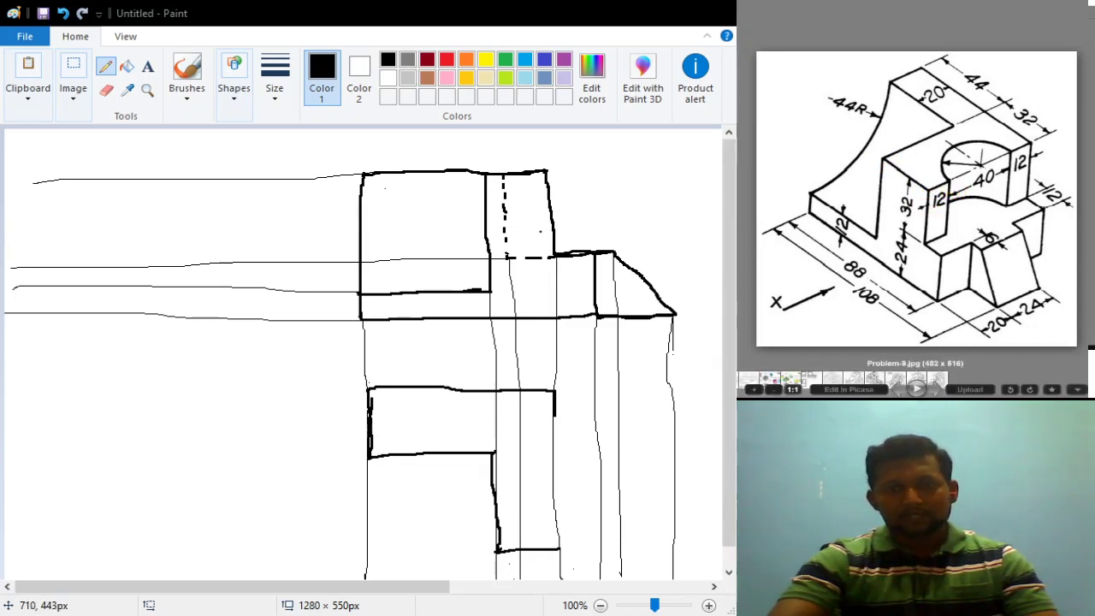
{"action": "left_click_drag", "start_coordinate": [561, 548], "coordinate": [559, 519]}
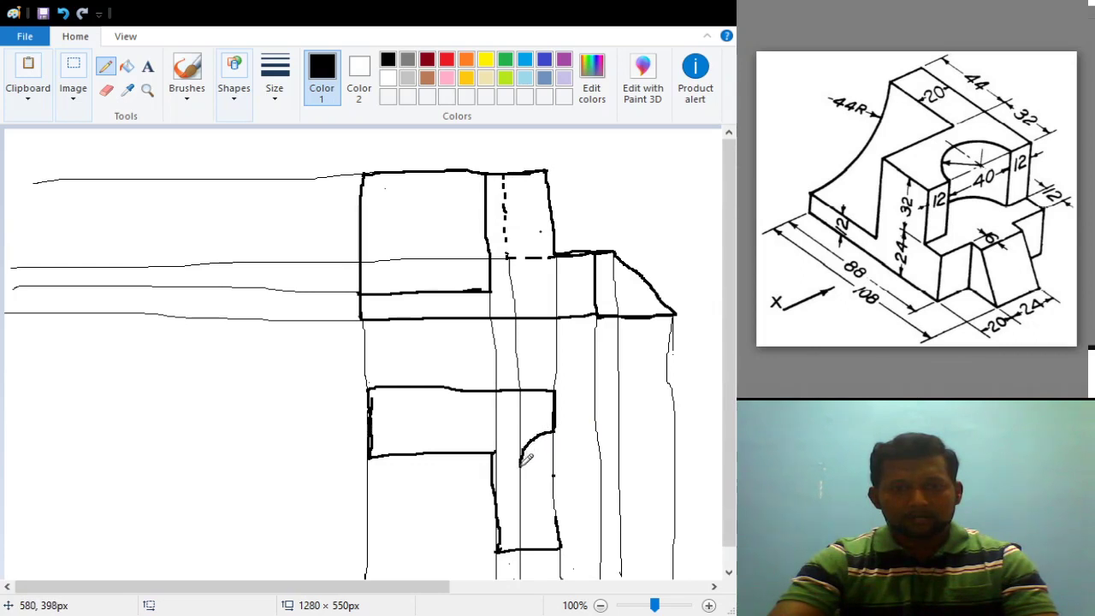
{"action": "left_click_drag", "start_coordinate": [523, 496], "coordinate": [539, 507]}
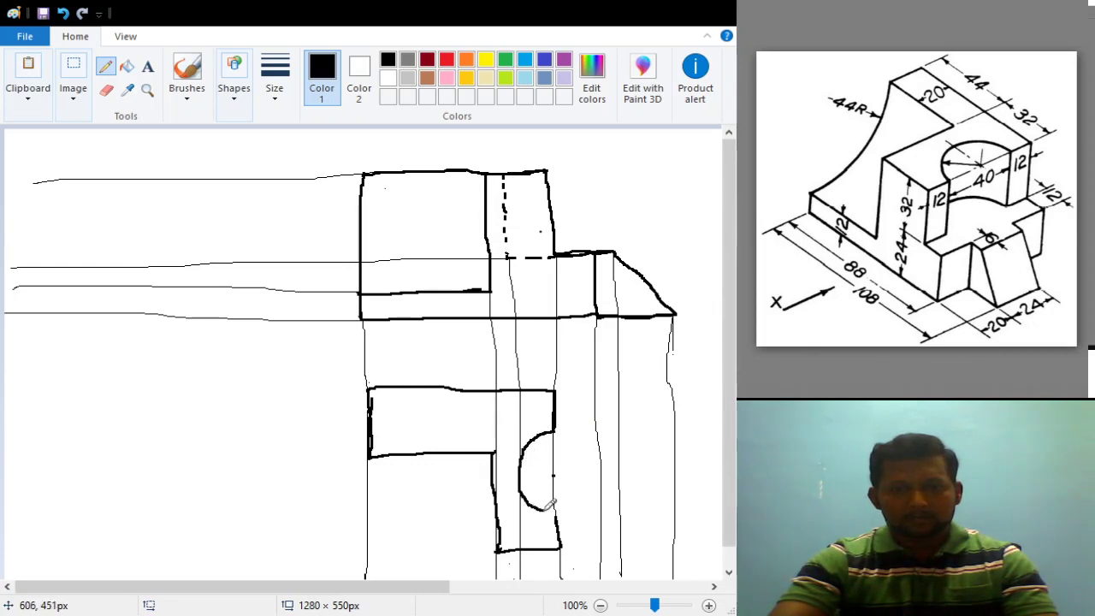
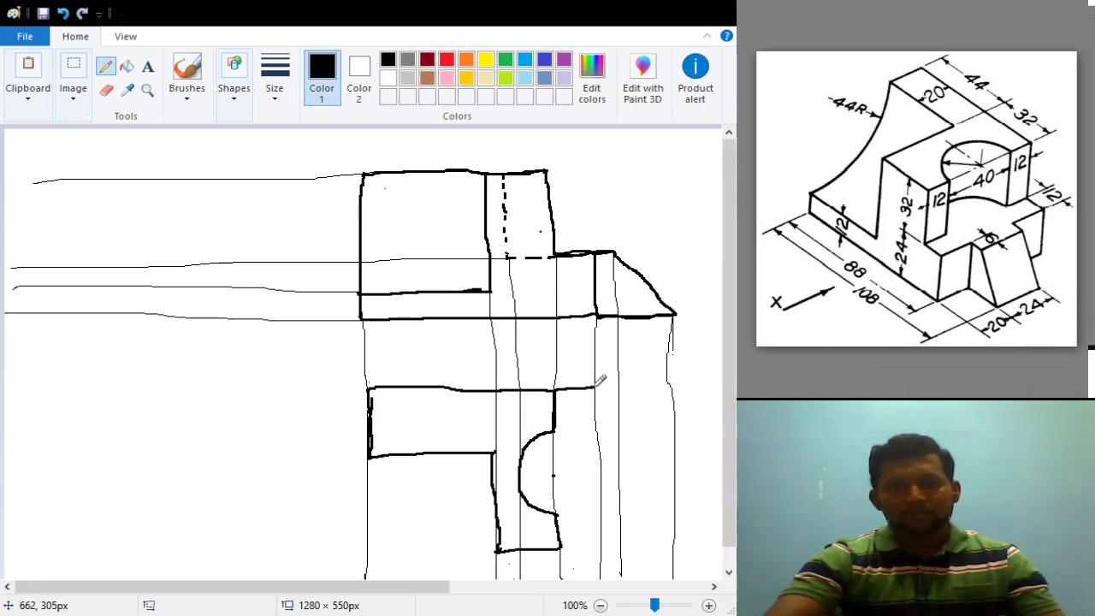
Step: Outline the lower step in the top view as a strip along the recessed edge, out to the next vertical projection line
{"action": "left_click_drag", "start_coordinate": [594, 391], "coordinate": [598, 417]}
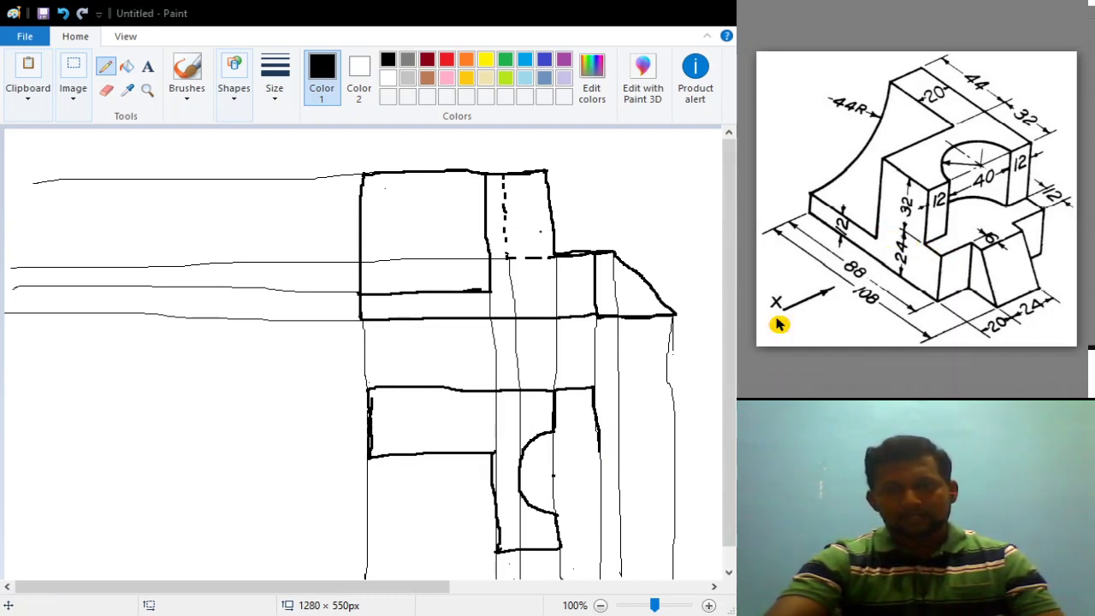
{"action": "left_click_drag", "start_coordinate": [561, 549], "coordinate": [601, 544]}
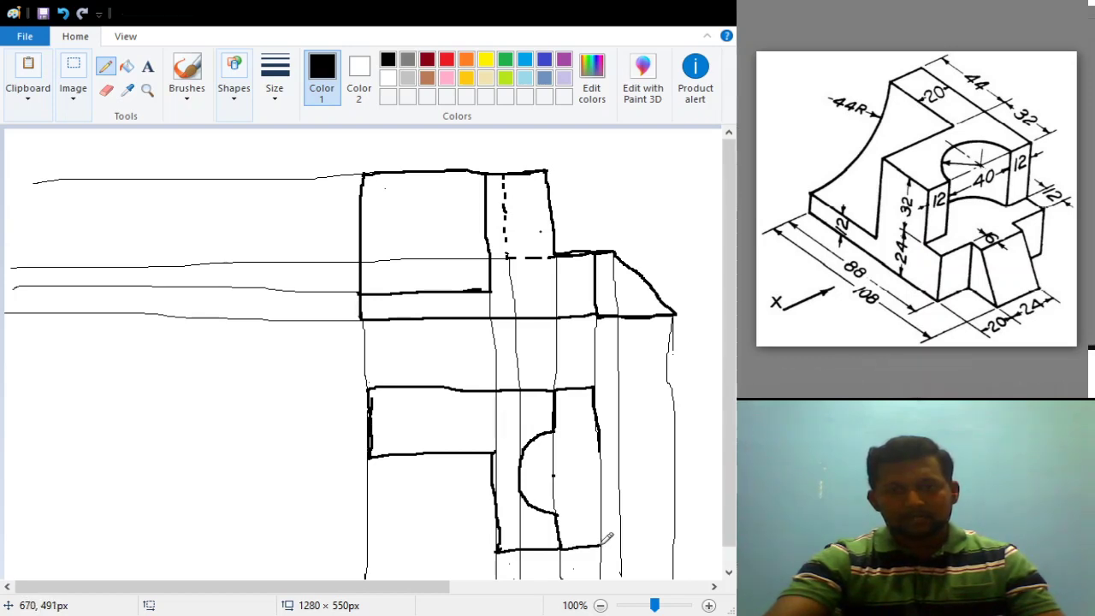
{"action": "left_click_drag", "start_coordinate": [603, 532], "coordinate": [603, 503]}
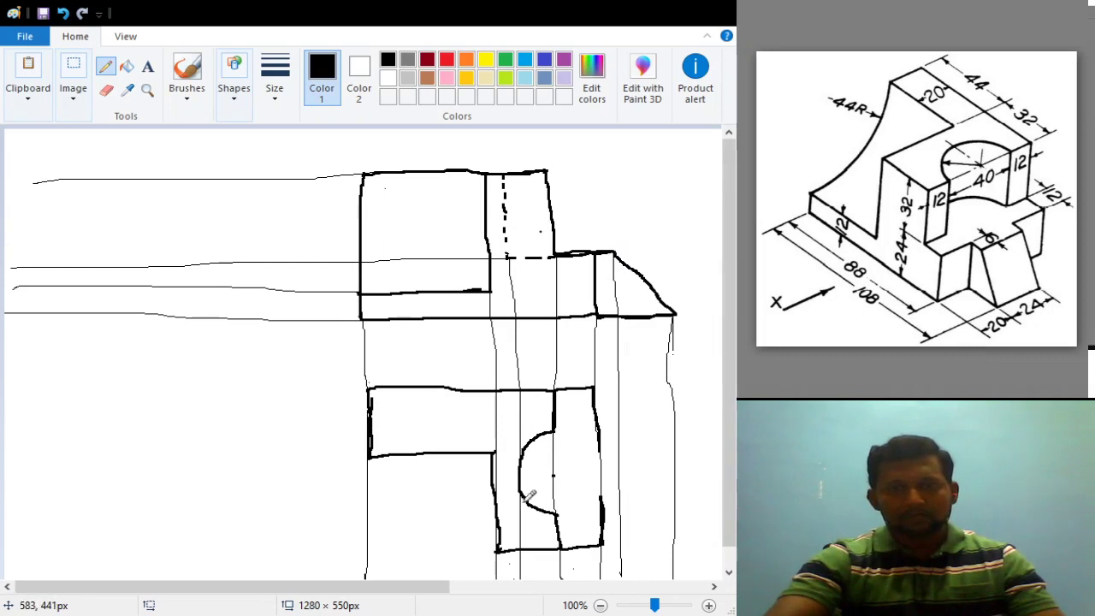
Step: Draw the wedge in the top view as a narrow flat-top rectangle with the sloping face extending to the outermost projection line
{"action": "left_click_drag", "start_coordinate": [605, 495], "coordinate": [617, 496]}
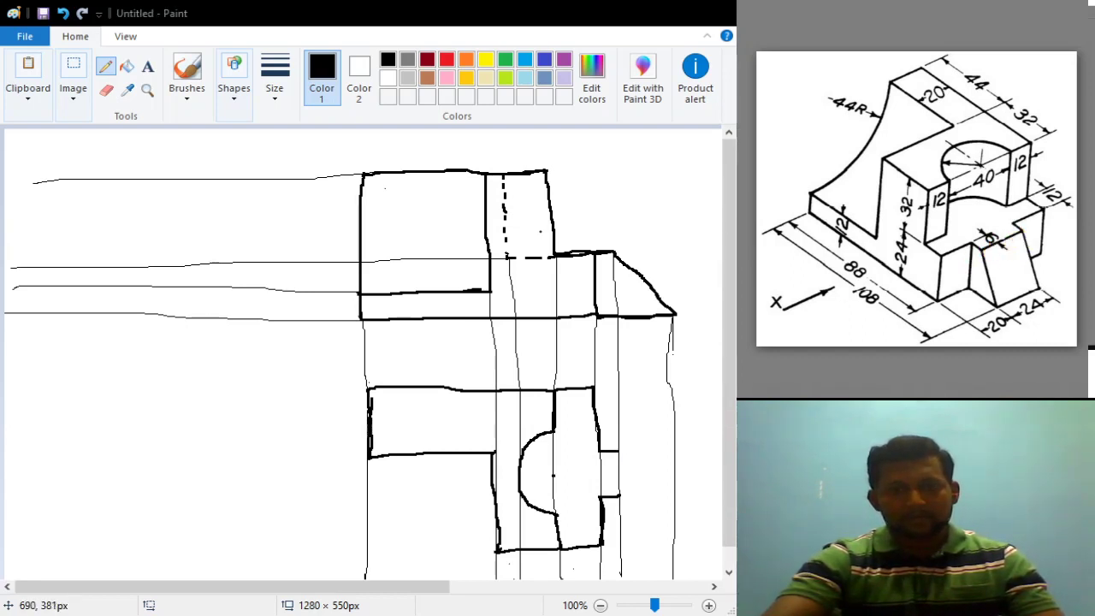
{"action": "left_click_drag", "start_coordinate": [624, 495], "coordinate": [623, 452]}
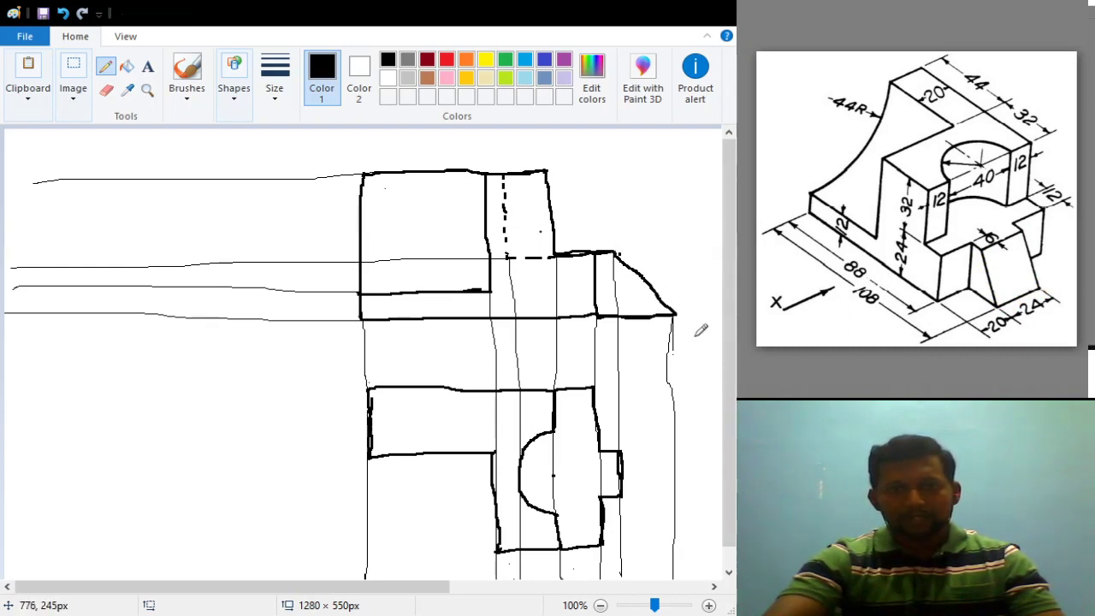
{"action": "left_click_drag", "start_coordinate": [626, 448], "coordinate": [671, 445]}
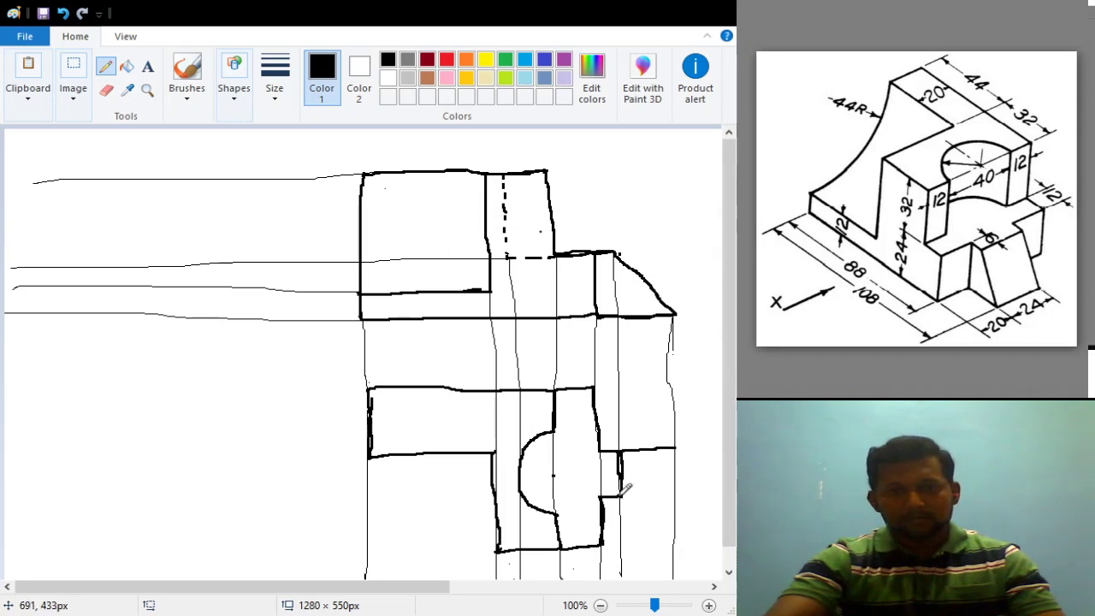
{"action": "left_click_drag", "start_coordinate": [621, 494], "coordinate": [662, 487]}
{"action": "left_click_drag", "start_coordinate": [677, 445], "coordinate": [678, 492]}
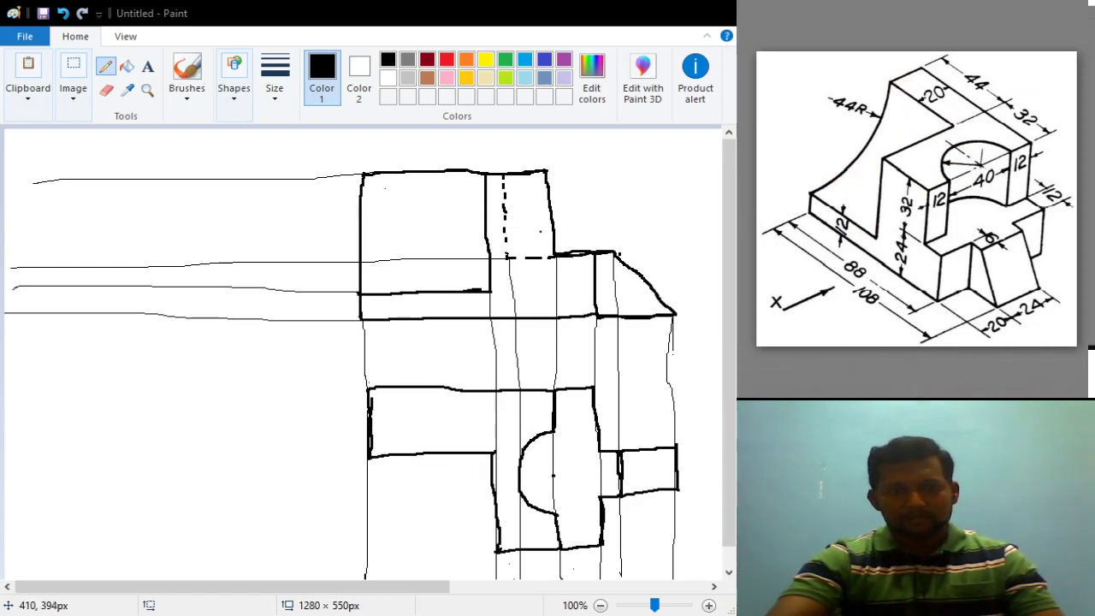
Step: Complete the top view's base plate by drawing its left and lower edges and thickening the edge it shares with the upper block
{"action": "left_click_drag", "start_coordinate": [365, 511], "coordinate": [367, 552]}
{"action": "left_click_drag", "start_coordinate": [496, 454], "coordinate": [497, 551]}
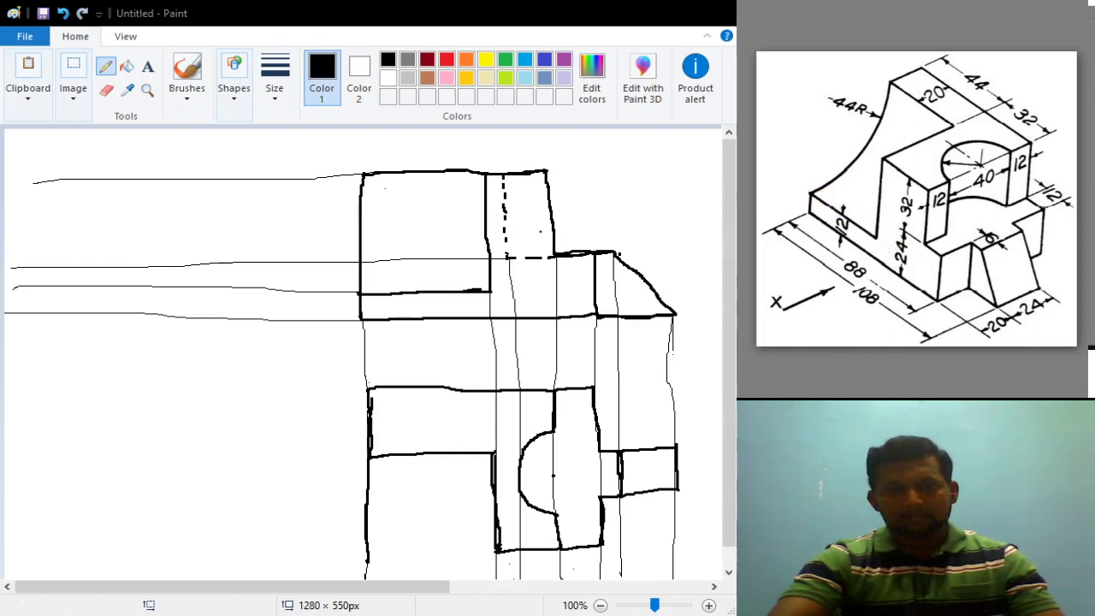
{"action": "left_click_drag", "start_coordinate": [366, 561], "coordinate": [492, 552]}
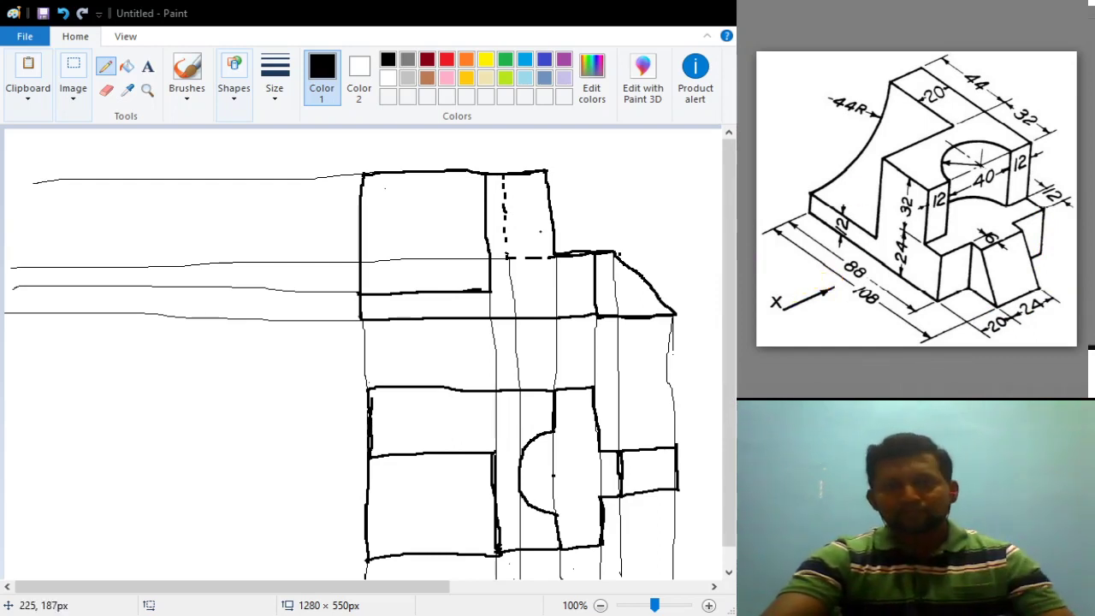
Step: Draw the side view's lower part between the base and step-level projection lines: two end rectangles joined by lines along the base and top
{"action": "left_click", "coordinate": [941, 306]}
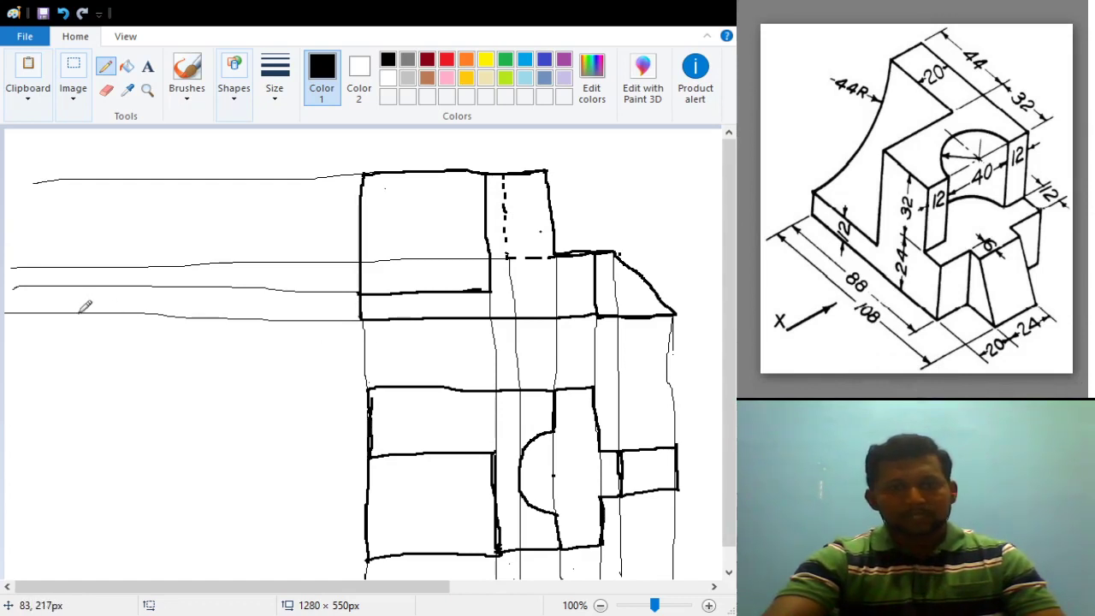
{"action": "left_click_drag", "start_coordinate": [68, 314], "coordinate": [94, 313]}
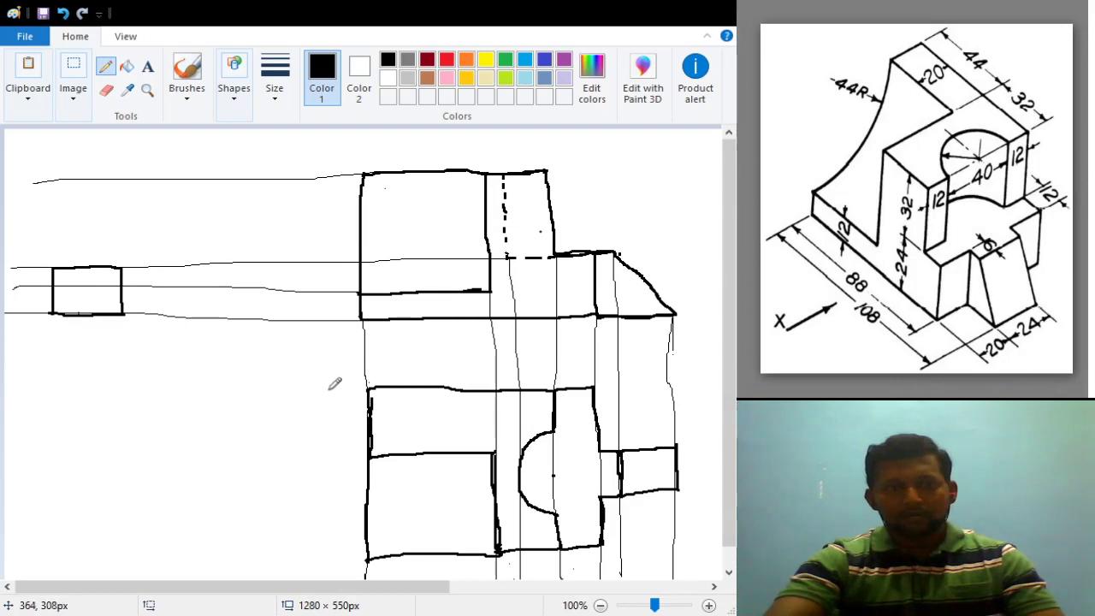
{"action": "left_click_drag", "start_coordinate": [125, 312], "coordinate": [155, 315]}
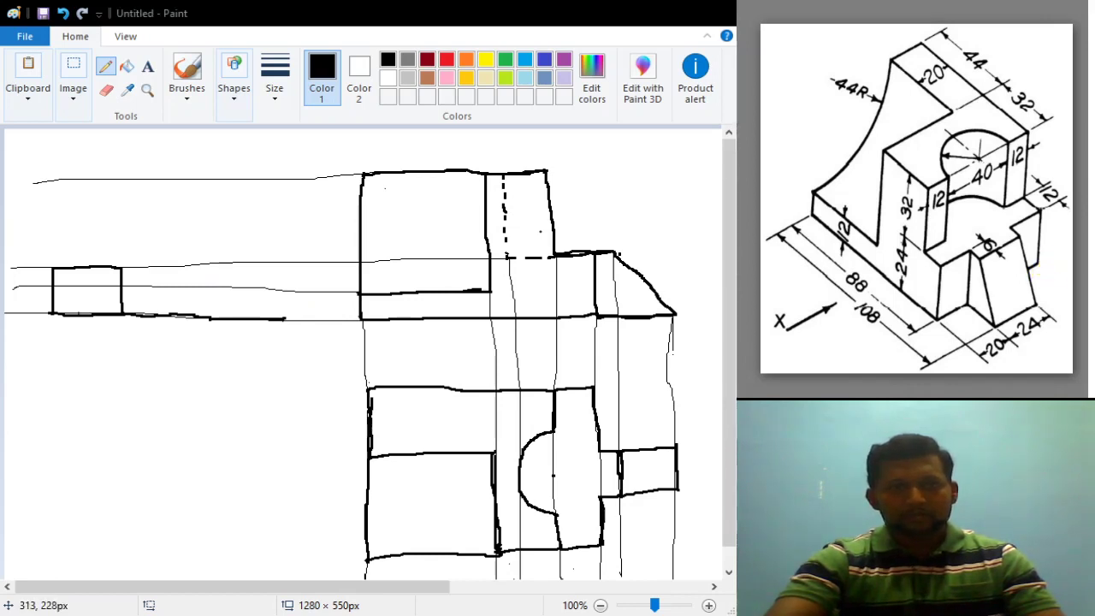
{"action": "left_click_drag", "start_coordinate": [285, 321], "coordinate": [285, 264]}
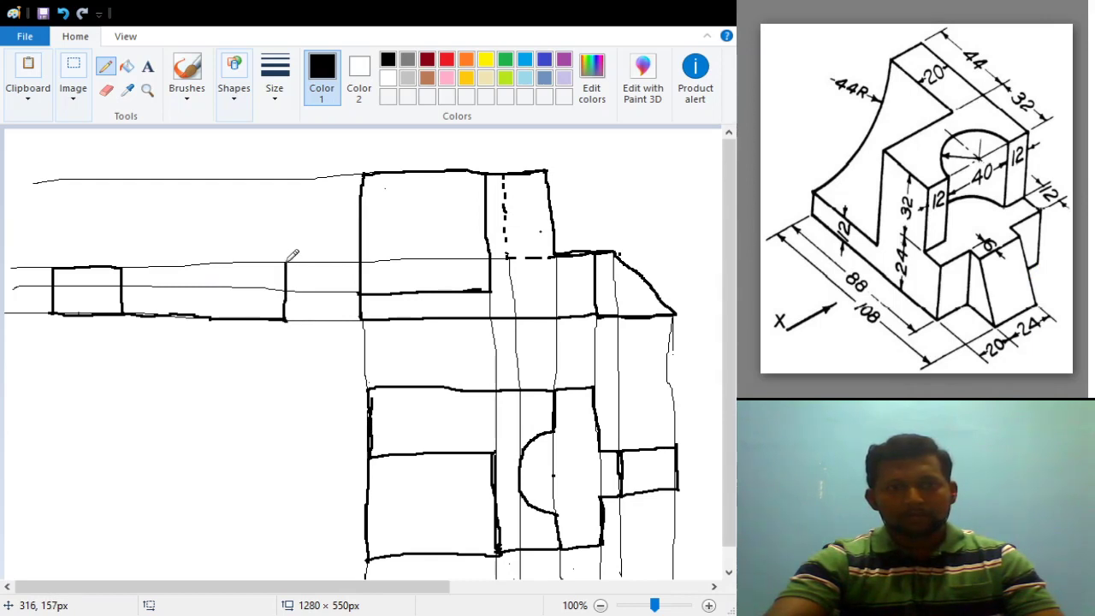
{"action": "mouse_move", "coordinate": [287, 261]}
{"action": "left_mouse_down"}
{"action": "mouse_move", "coordinate": [215, 264]}
{"action": "mouse_move", "coordinate": [213, 318]}
{"action": "left_mouse_up"}
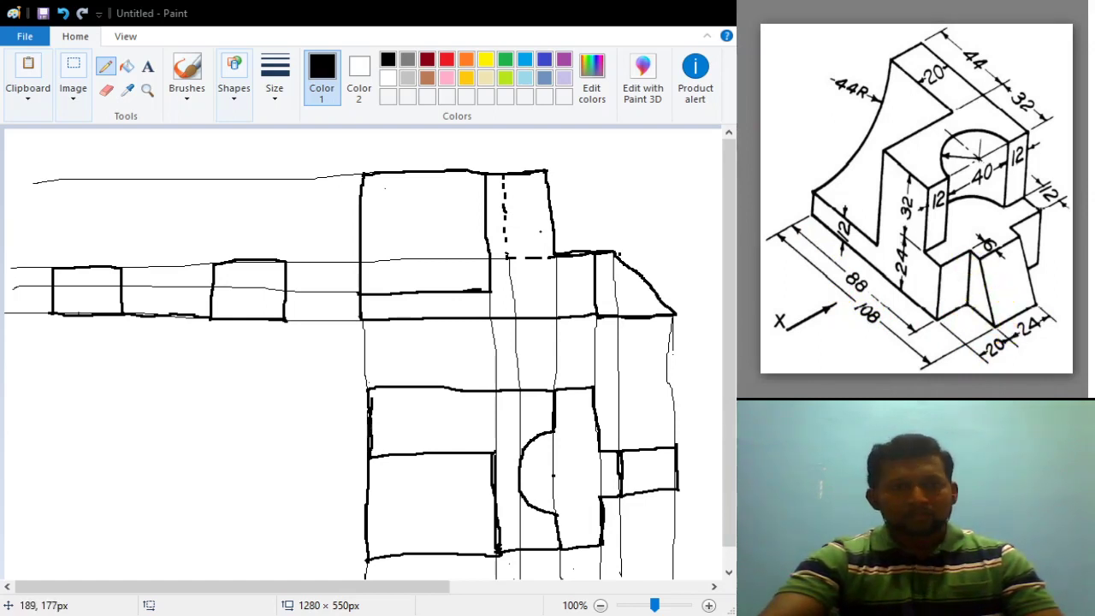
{"action": "mouse_move", "coordinate": [143, 267]}
{"action": "left_mouse_down"}
{"action": "mouse_move", "coordinate": [214, 262]}
{"action": "mouse_move", "coordinate": [116, 262]}
{"action": "mouse_move", "coordinate": [226, 267]}
{"action": "left_mouse_up"}
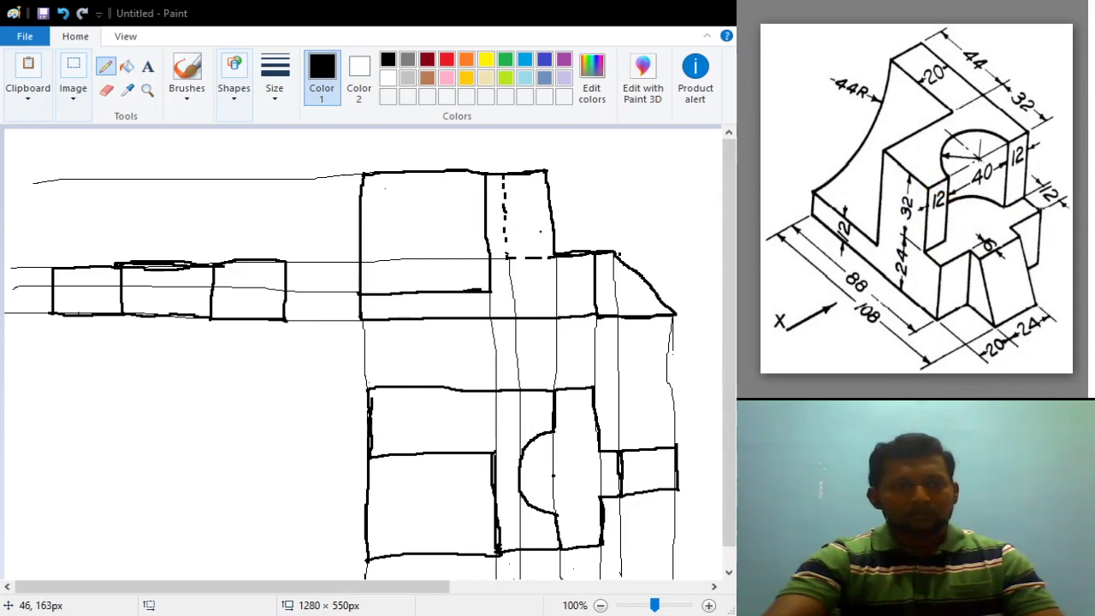
Step: Draw the two narrow uprights on either side of the recess in the side view and join their tops along the upper projection line
{"action": "left_click_drag", "start_coordinate": [49, 236], "coordinate": [49, 210]}
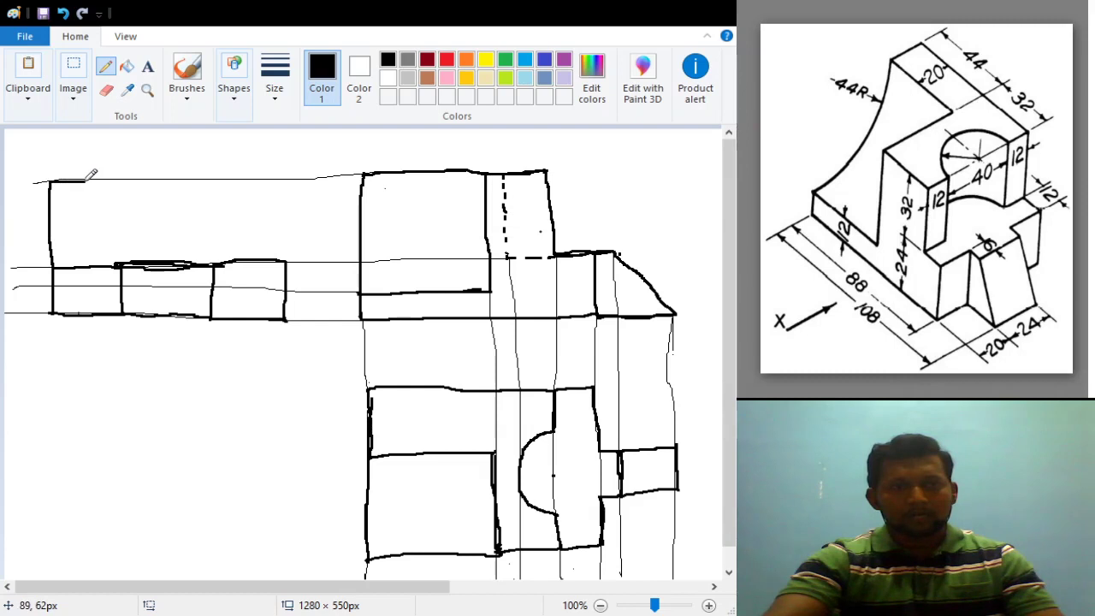
{"action": "left_click_drag", "start_coordinate": [82, 181], "coordinate": [81, 249]}
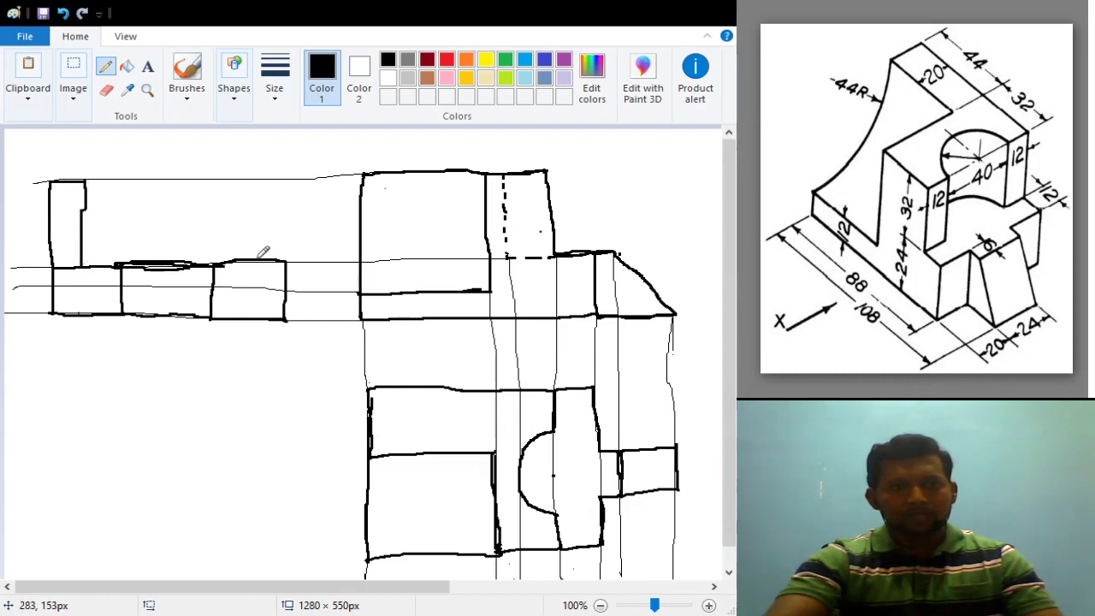
{"action": "mouse_move", "coordinate": [284, 262]}
{"action": "left_mouse_down"}
{"action": "mouse_move", "coordinate": [282, 177]}
{"action": "mouse_move", "coordinate": [243, 178]}
{"action": "mouse_move", "coordinate": [243, 222]}
{"action": "left_mouse_up"}
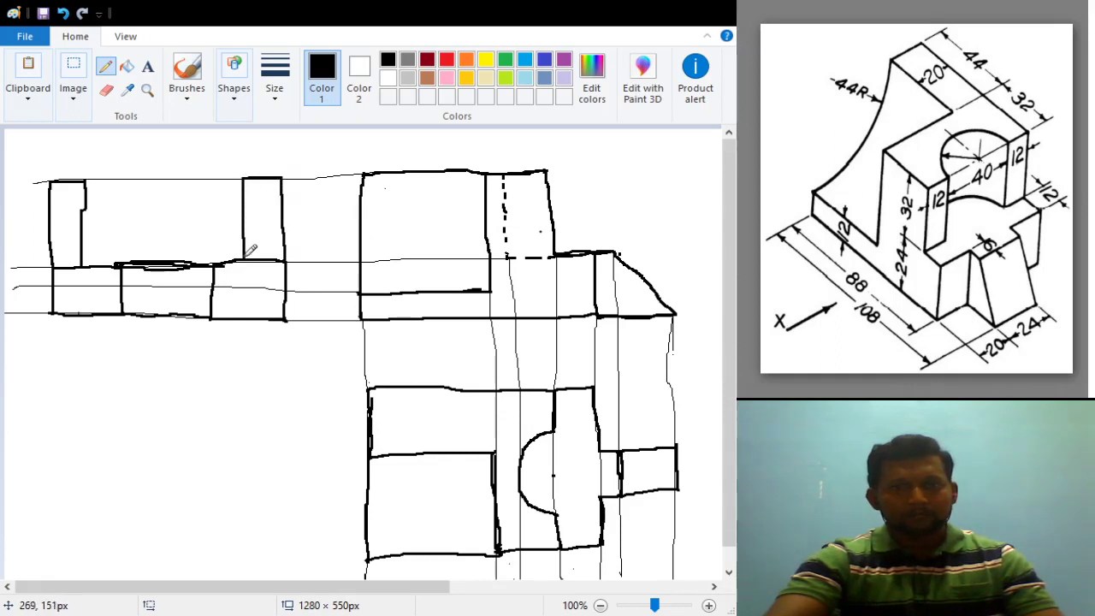
{"action": "left_click_drag", "start_coordinate": [244, 248], "coordinate": [285, 259]}
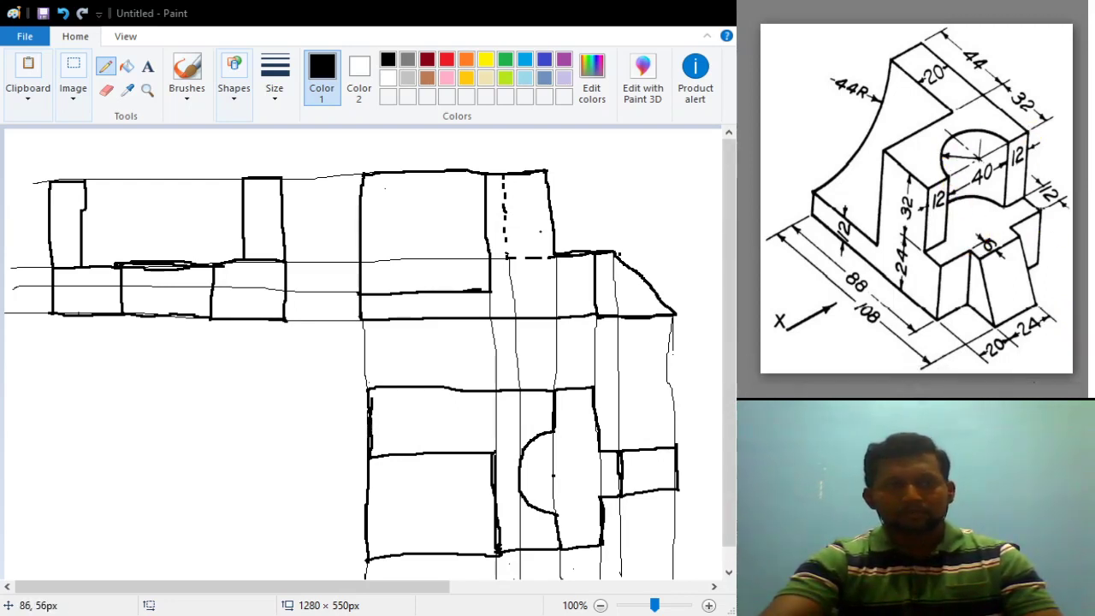
{"action": "left_click_drag", "start_coordinate": [78, 178], "coordinate": [197, 178]}
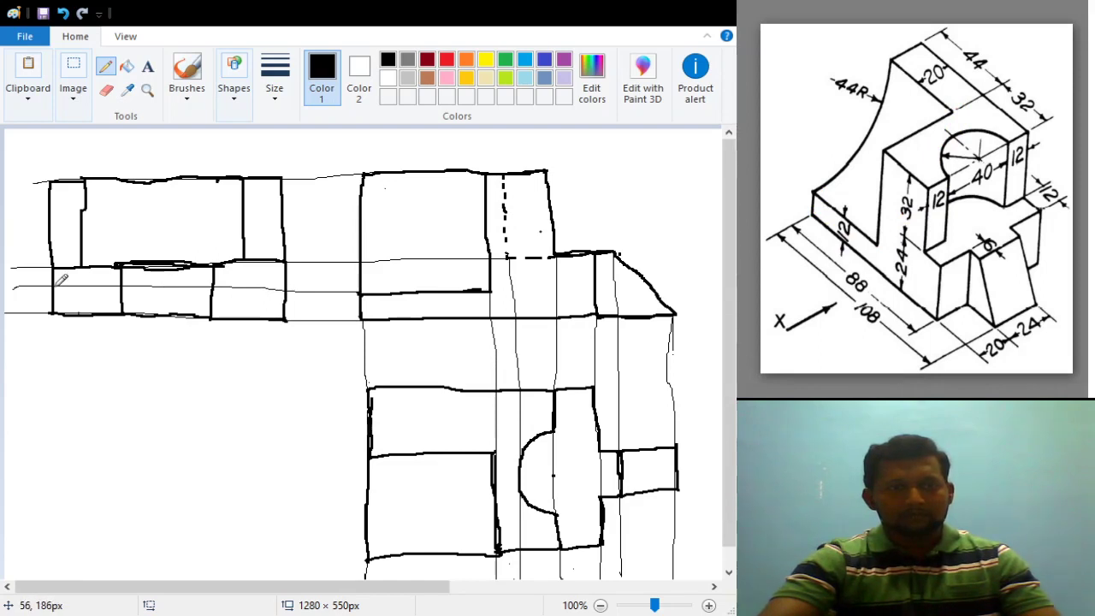
Step: Draw the hidden base-plate level and the 44R curve as dashed lines in the side view, rising to the top edge
{"action": "left_click_drag", "start_coordinate": [50, 287], "coordinate": [88, 283]}
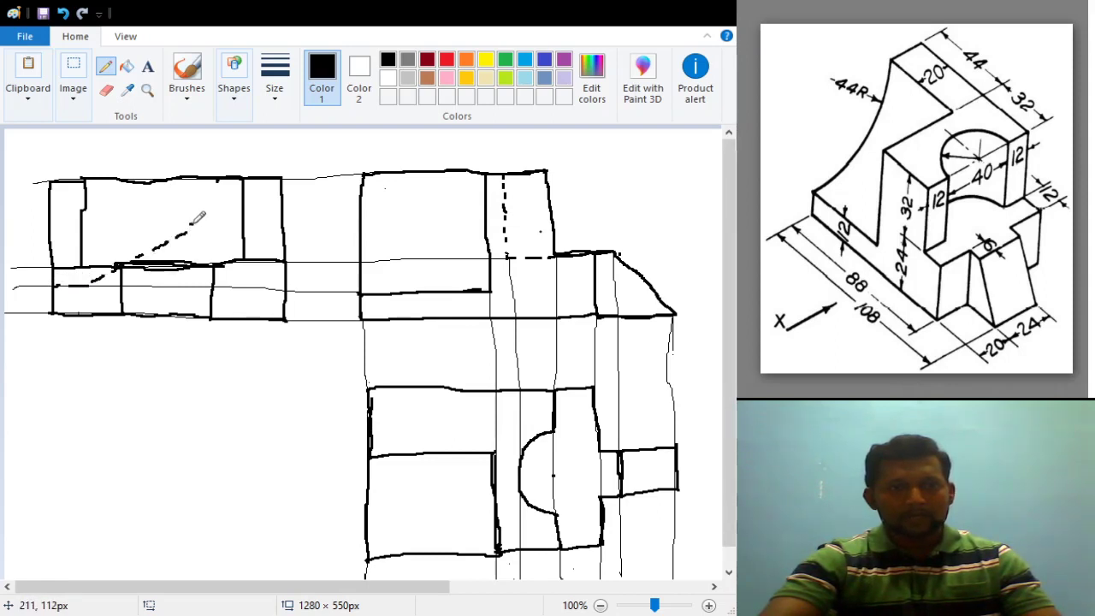
{"action": "left_click_drag", "start_coordinate": [204, 204], "coordinate": [218, 180]}
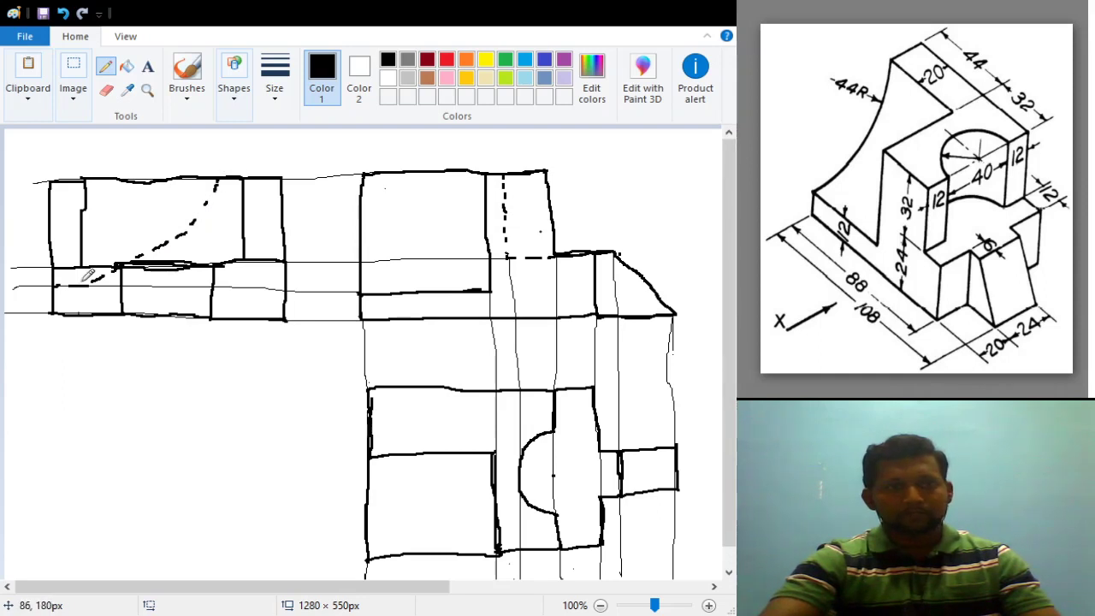